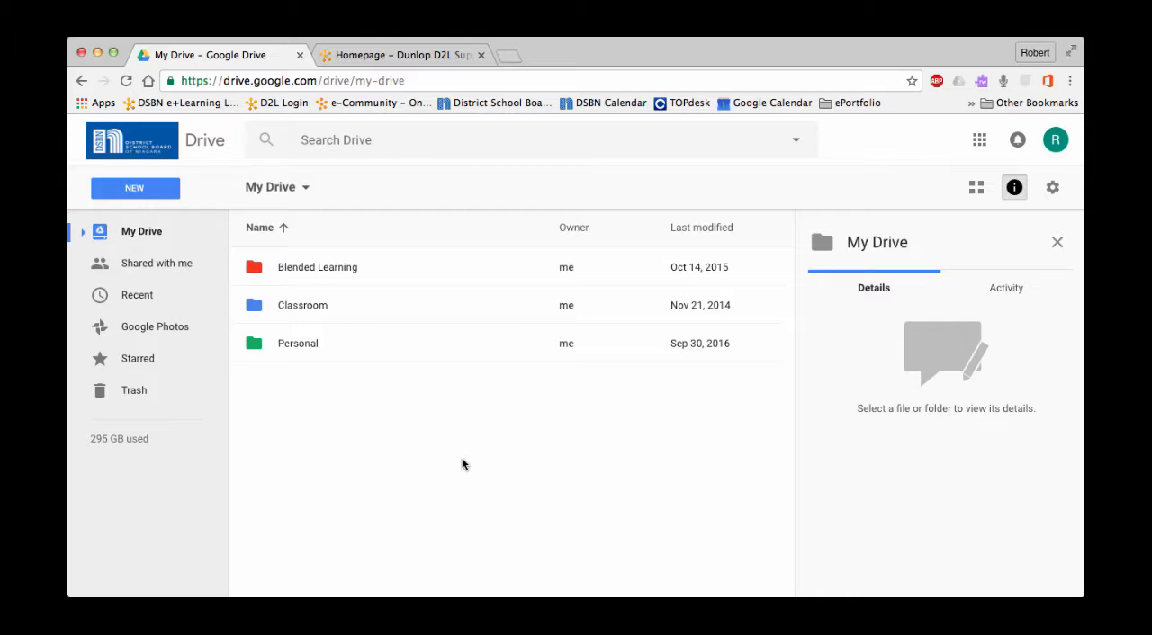
# - Create a new folder named Documentation School Year in My Drive
pyautogui.click(138, 195)
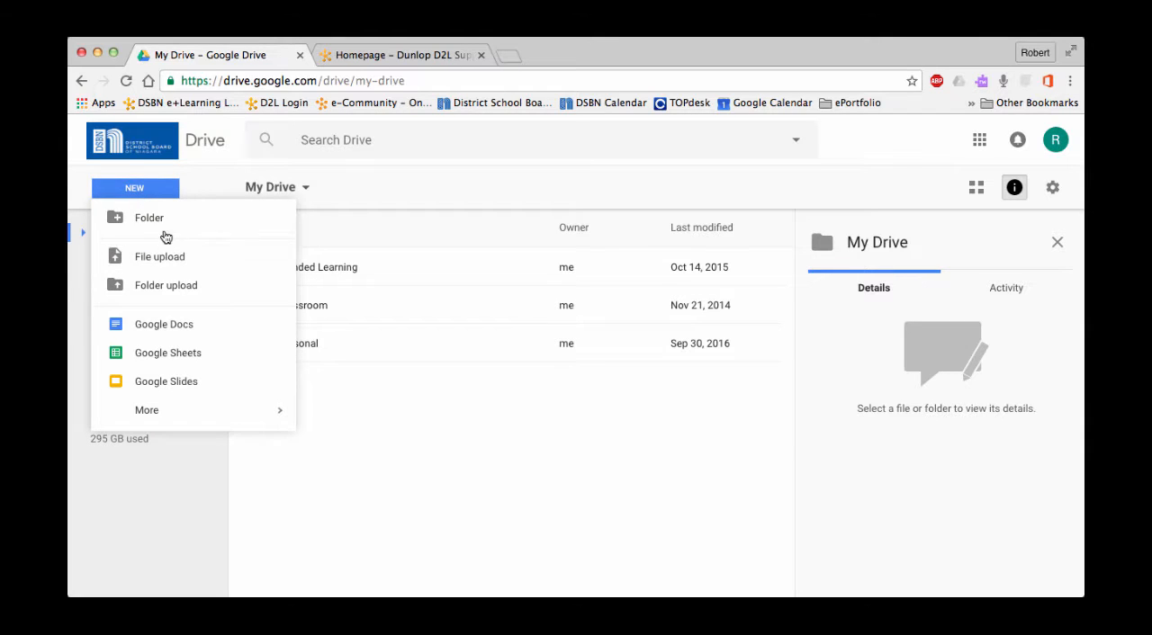
pyautogui.click(163, 218)
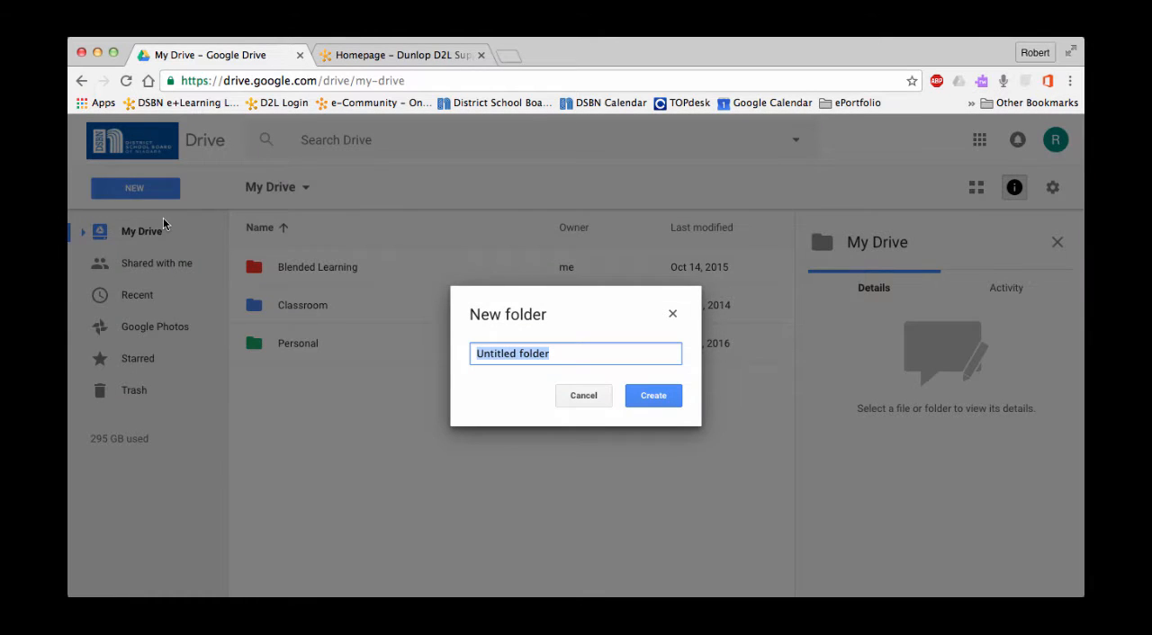
pyautogui.write('Documne')
pyautogui.press('BackSpace')
pyautogui.press('BackSpace')
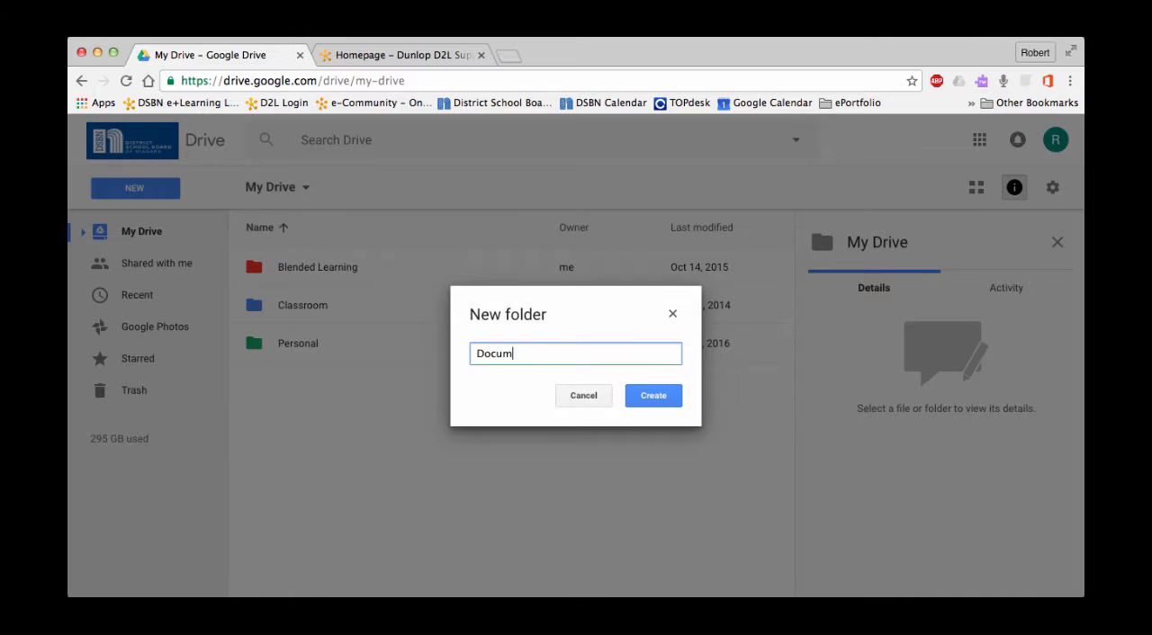
pyautogui.write('entation School Year')
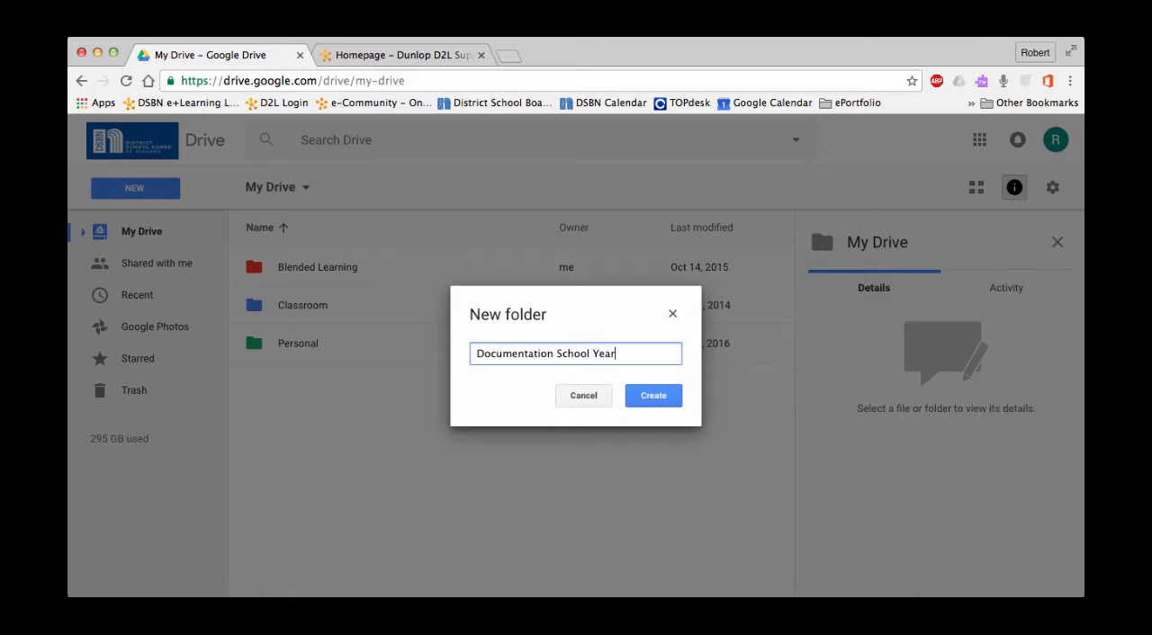
pyautogui.click(653, 396)
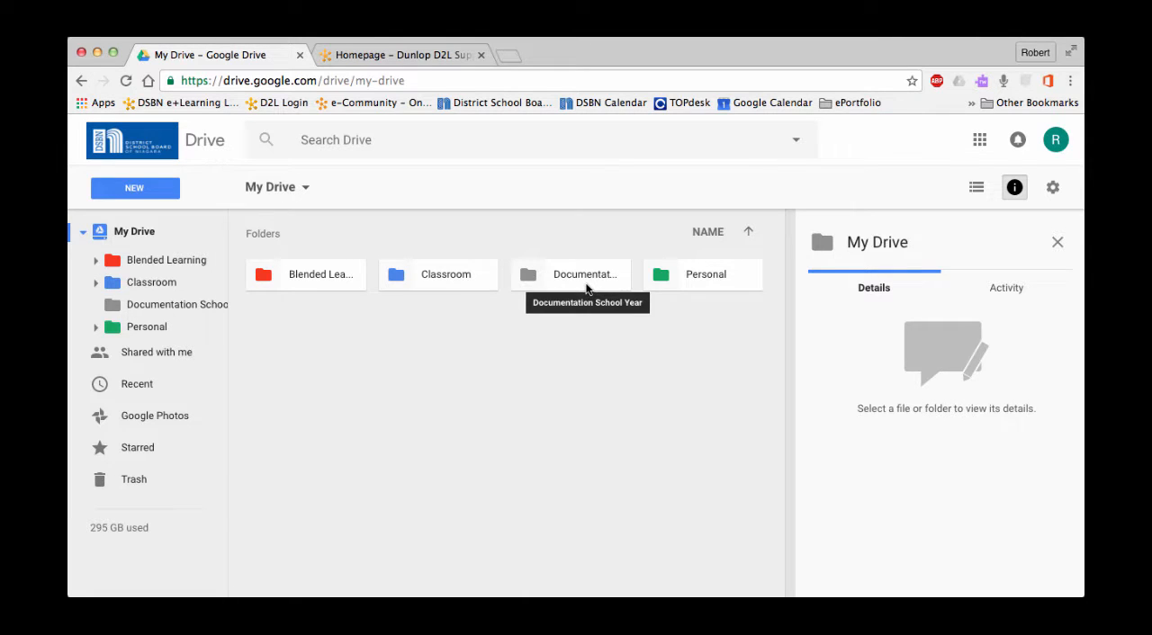
# - Open the Documentation School Year folder and create a subfolder in it named with a student's first name
pyautogui.doubleClick(586, 288)
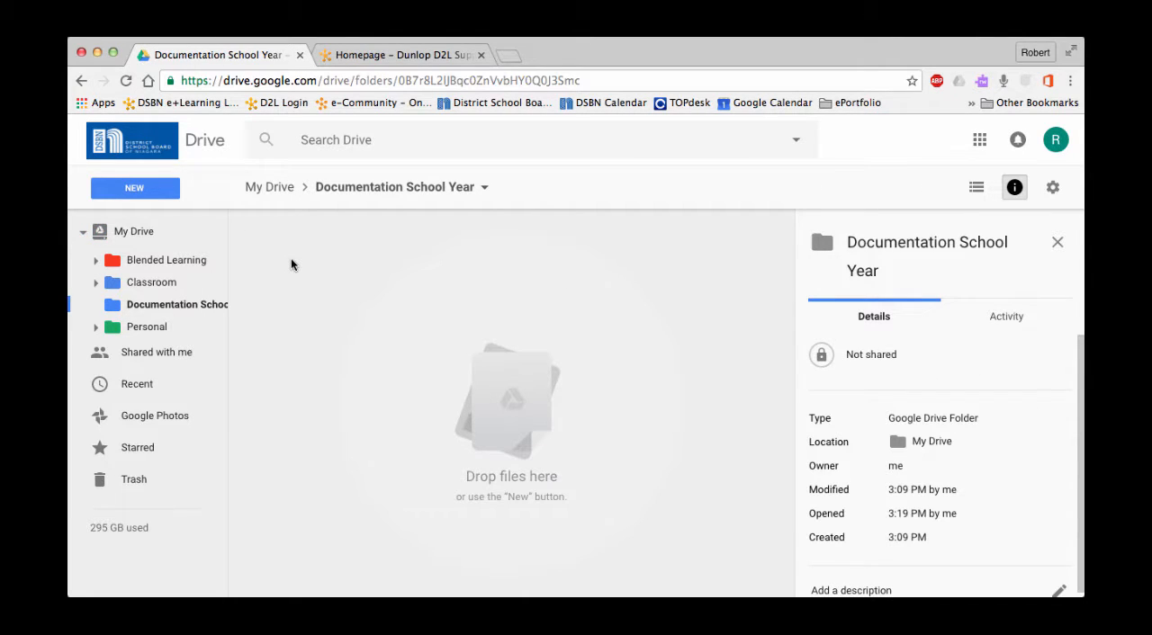
pyautogui.click(150, 192)
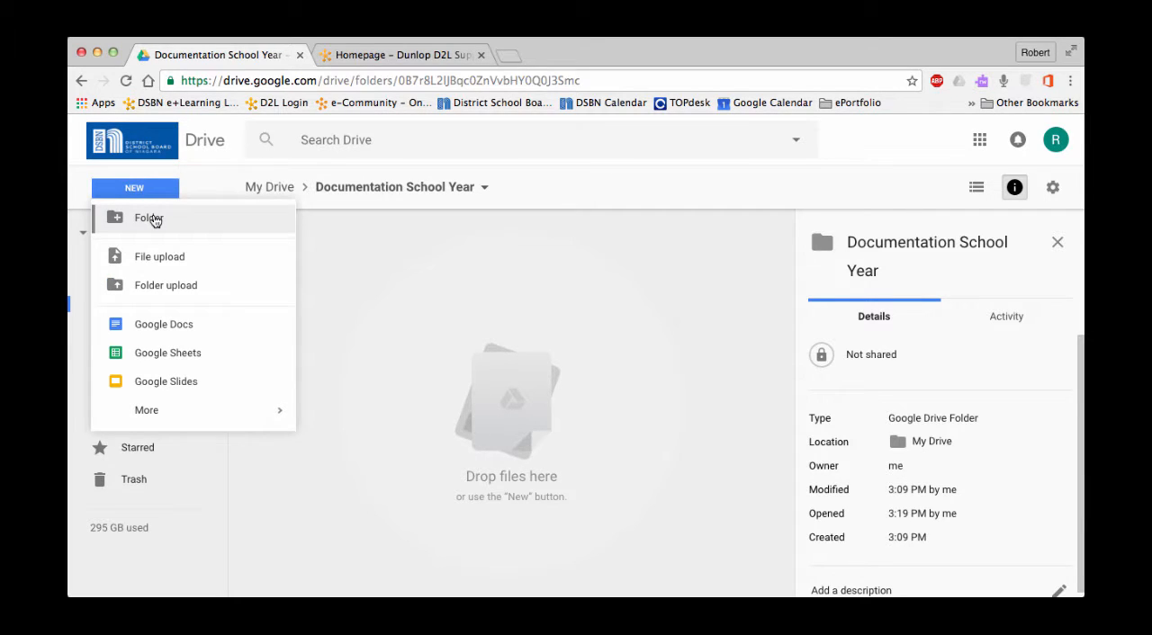
pyautogui.click(151, 219)
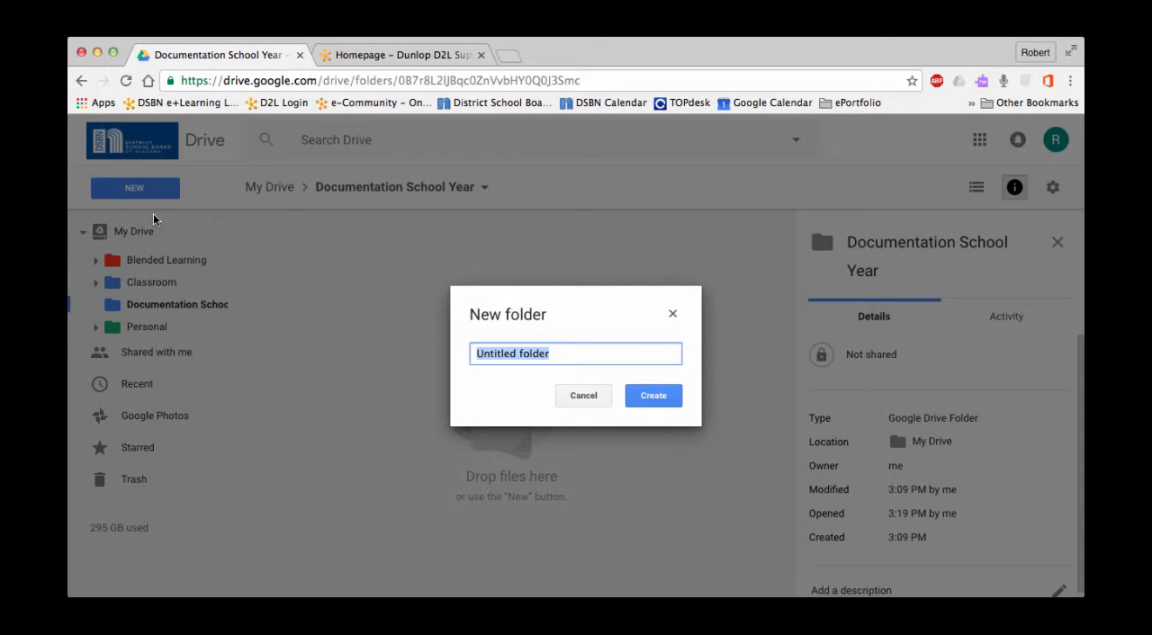
pyautogui.write('Recs')
pyautogui.press('Return')
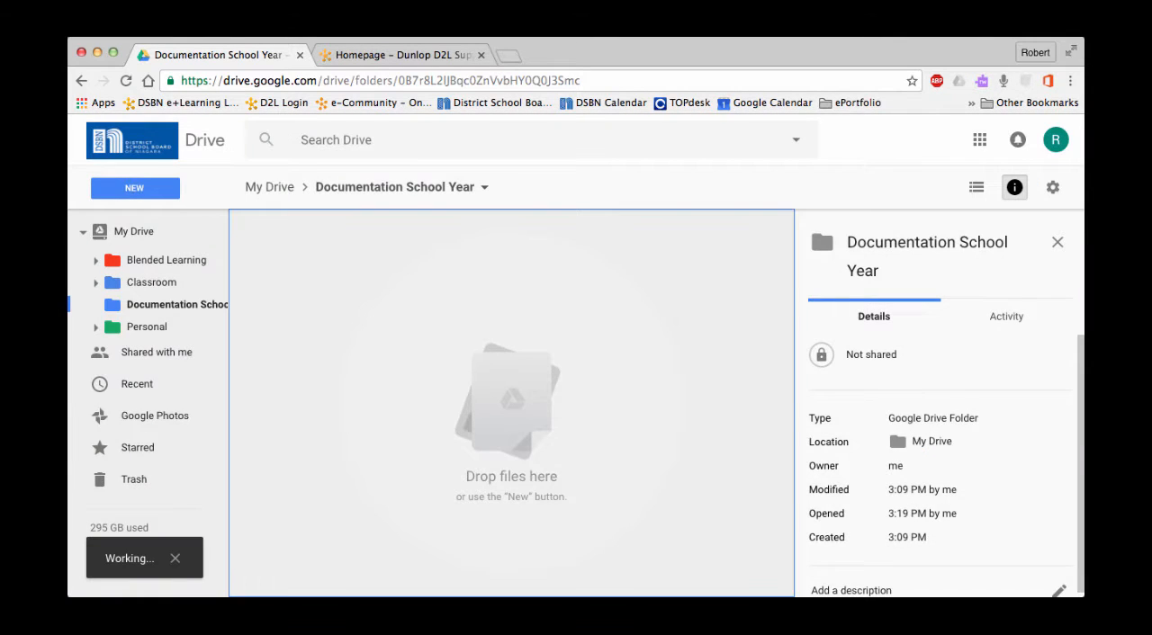
# - Create a second subfolder in Documentation School Year, named with another student's first name
pyautogui.click(132, 193)
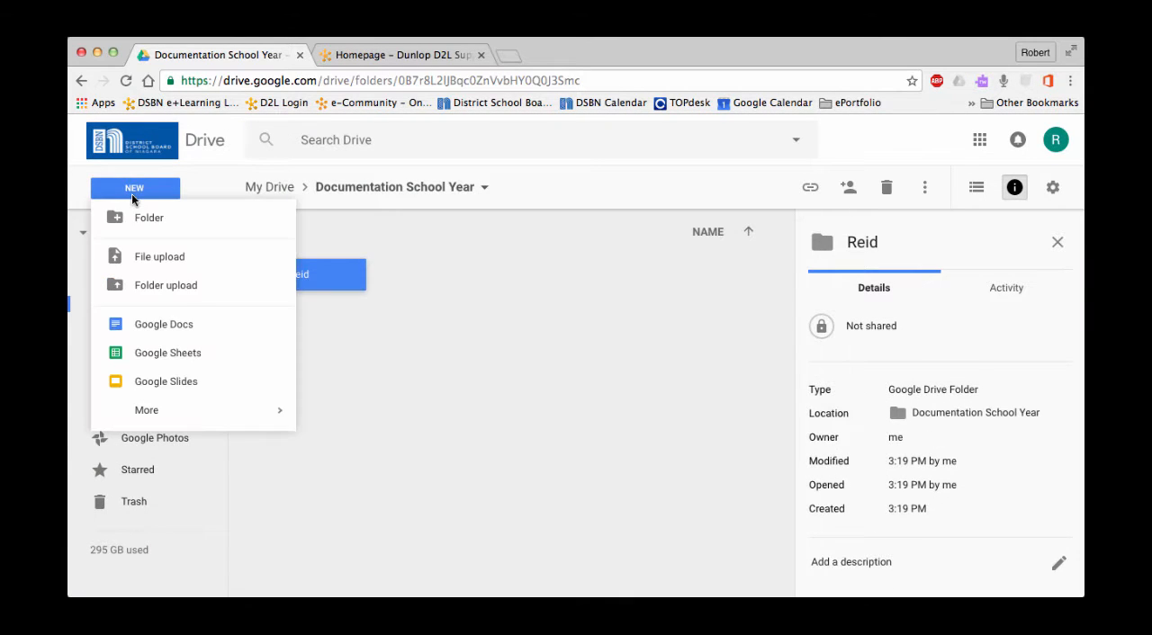
pyautogui.click(140, 218)
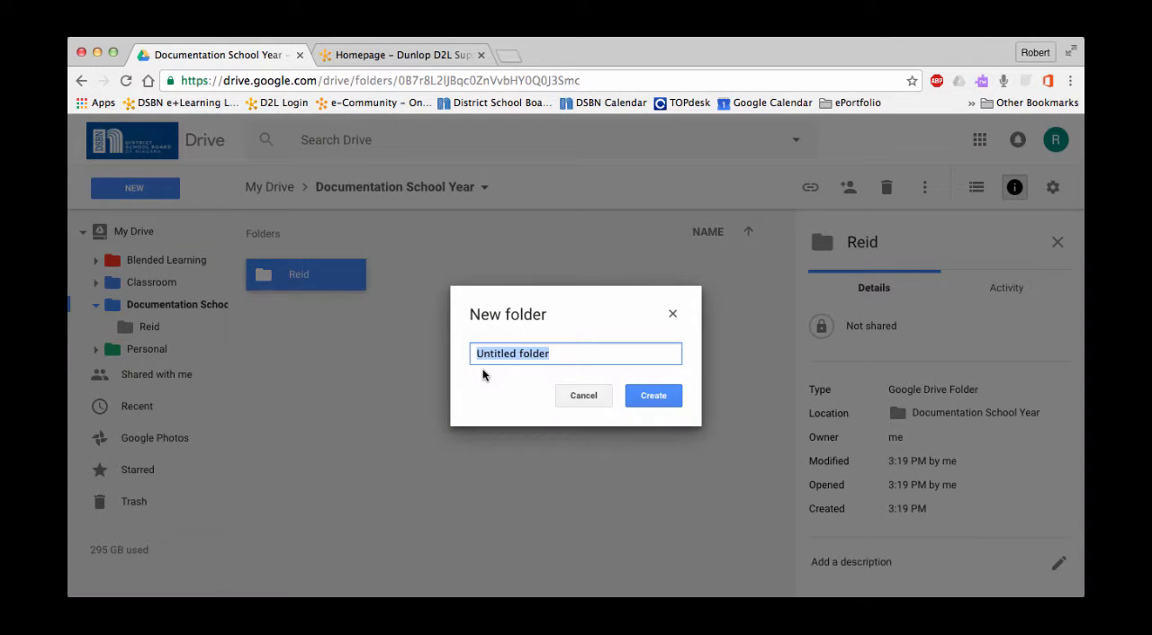
pyautogui.write('Lauren')
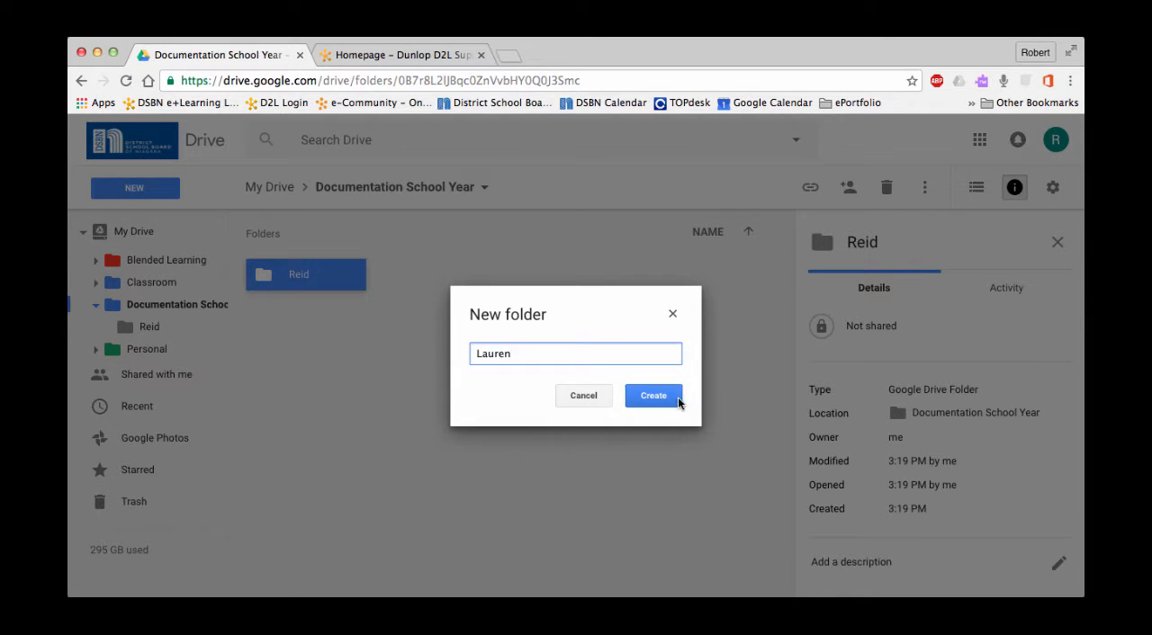
pyautogui.click(678, 397)
# - Create a third subfolder in Documentation School Year for one more student, using the student's first name
pyautogui.click(167, 189)
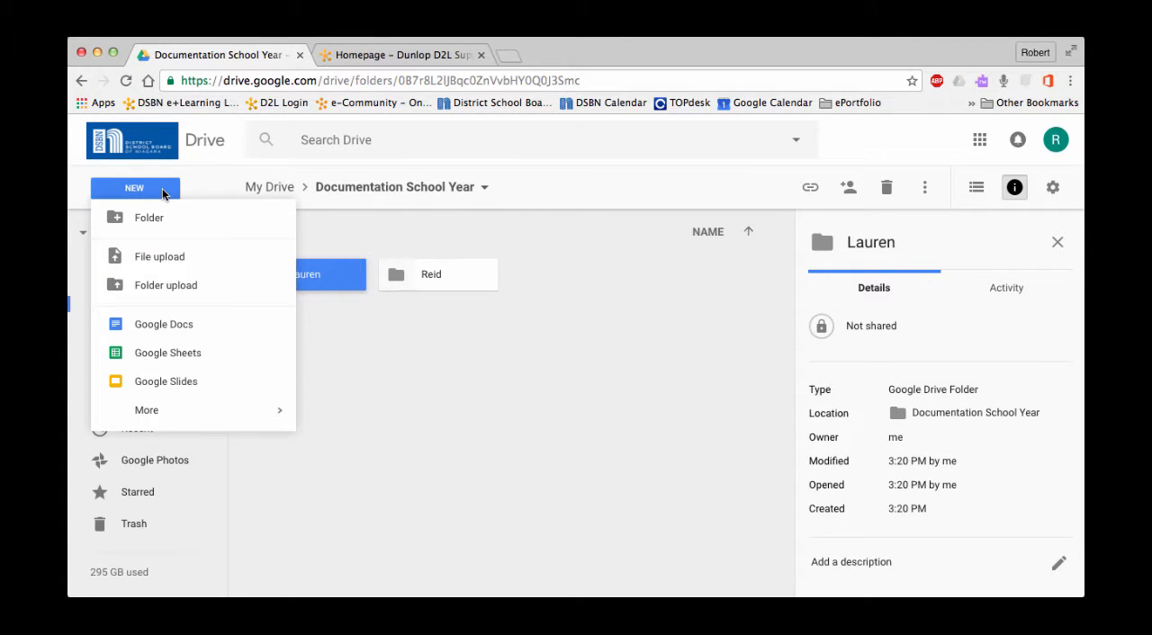
pyautogui.click(162, 220)
pyautogui.write('Melissa')
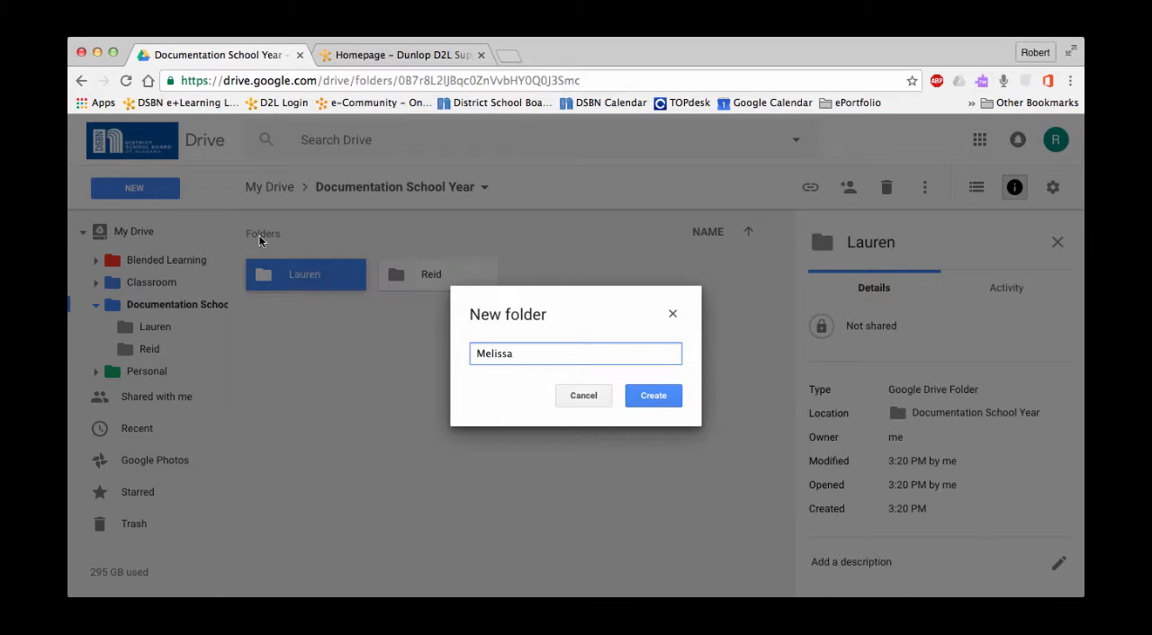
pyautogui.click(651, 395)
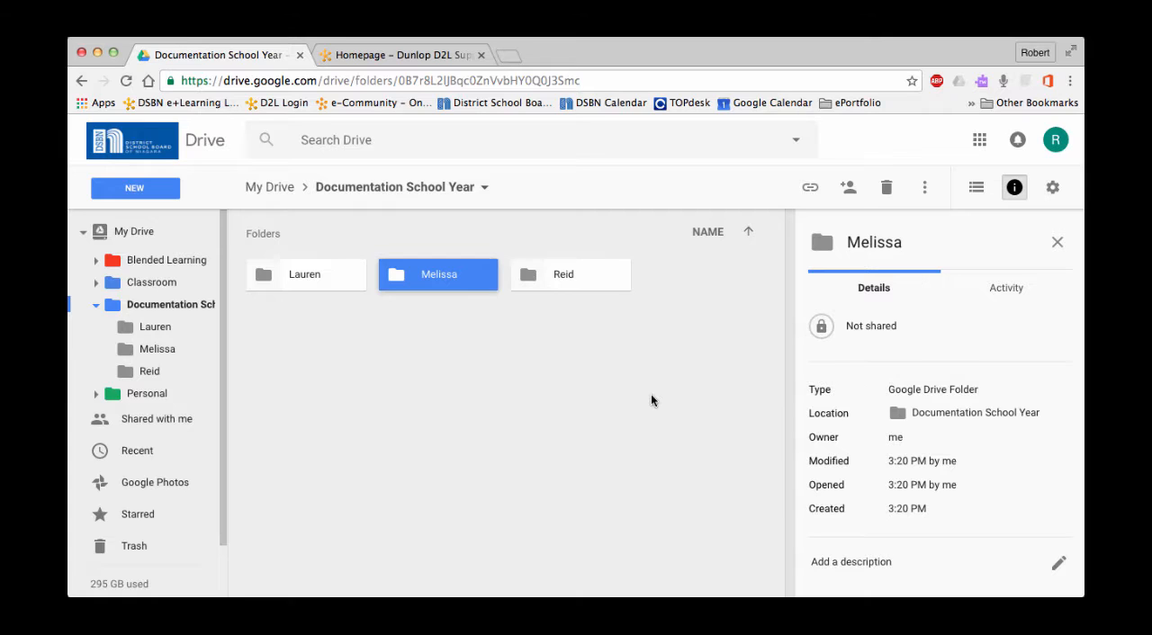
pyautogui.click(482, 383)
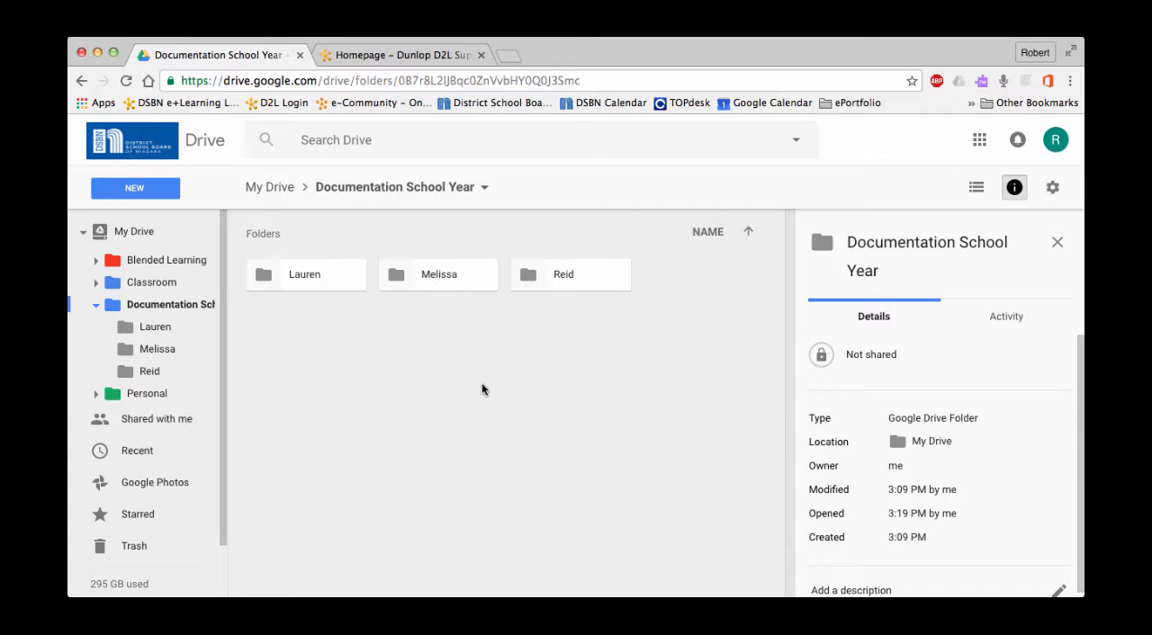
# - Open the first-listed student folder and upload the 2016 screenshot and the child's portrait photo from the Pictures folder
pyautogui.doubleClick(301, 284)
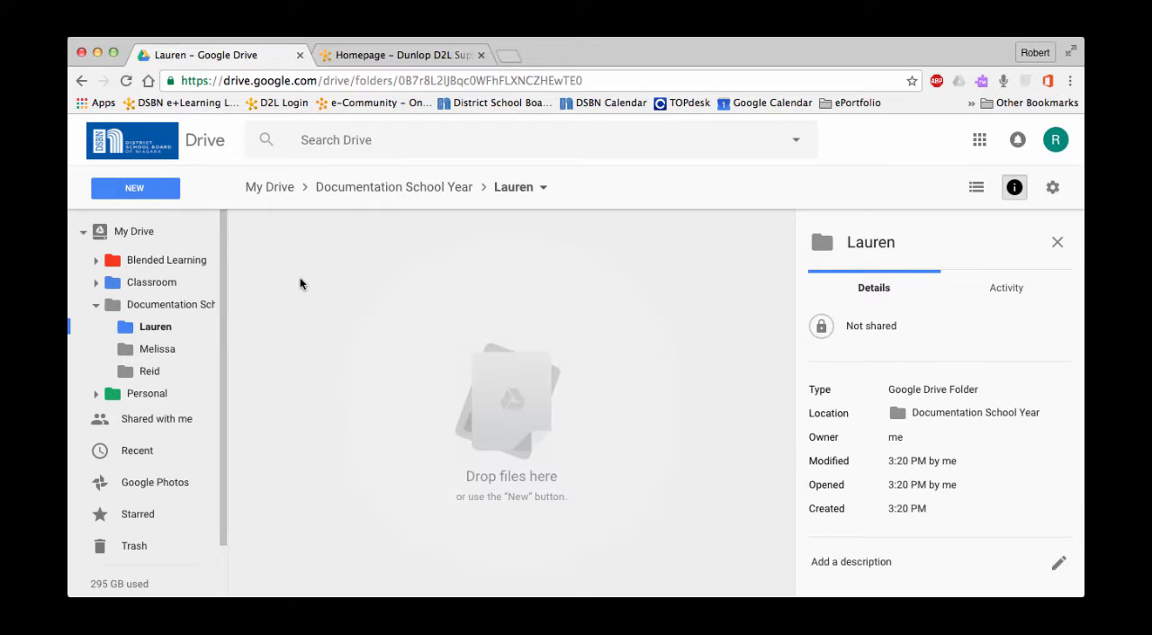
pyautogui.click(149, 192)
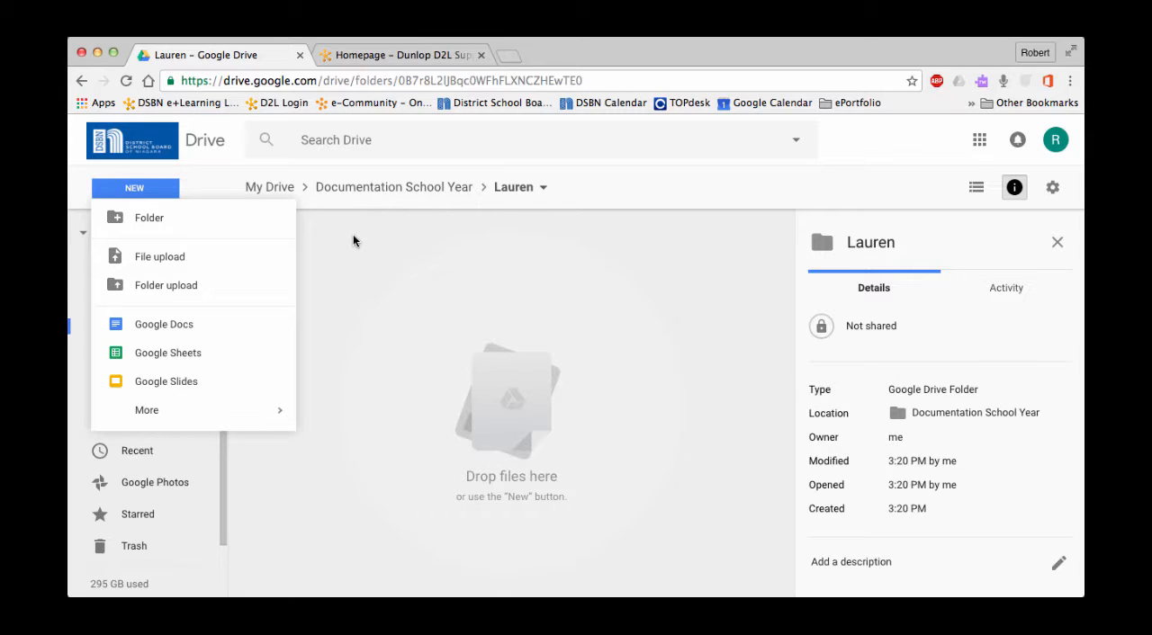
pyautogui.click(183, 259)
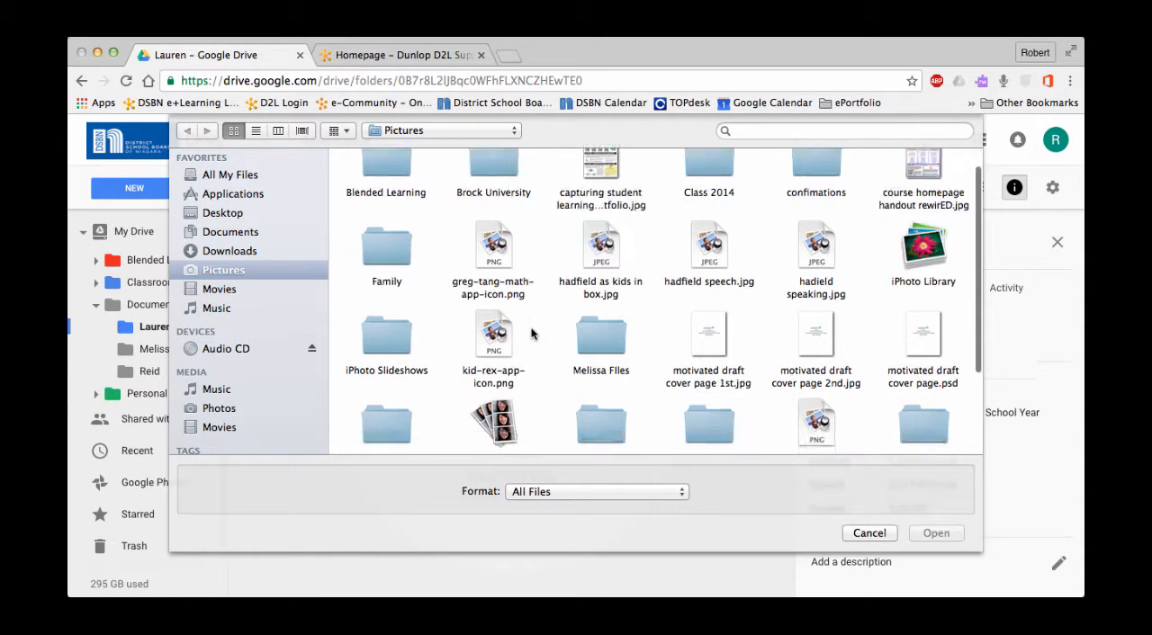
pyautogui.scroll(-5, 531, 334)
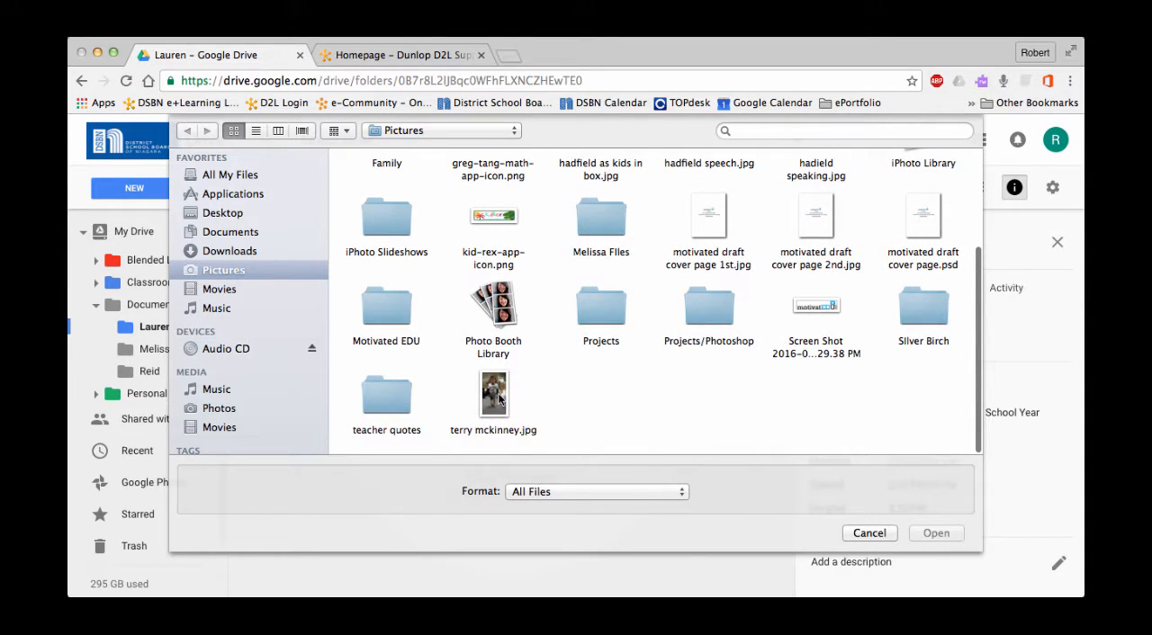
pyautogui.click(498, 400)
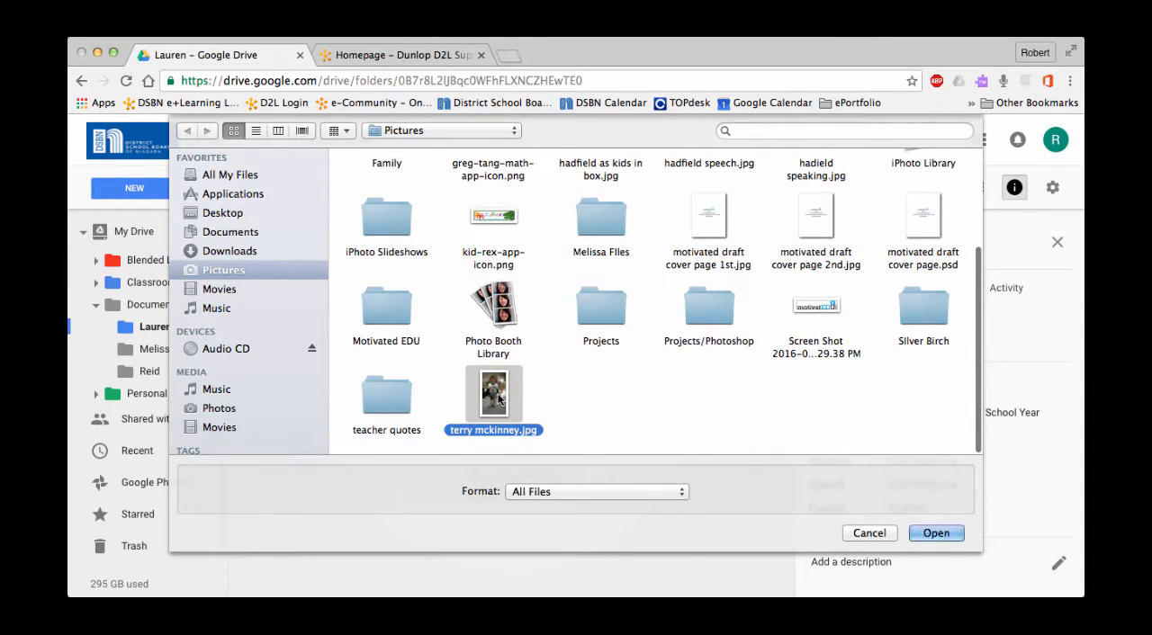
pyautogui.keyDown('super'); pyautogui.click(841, 323); pyautogui.keyUp('super')
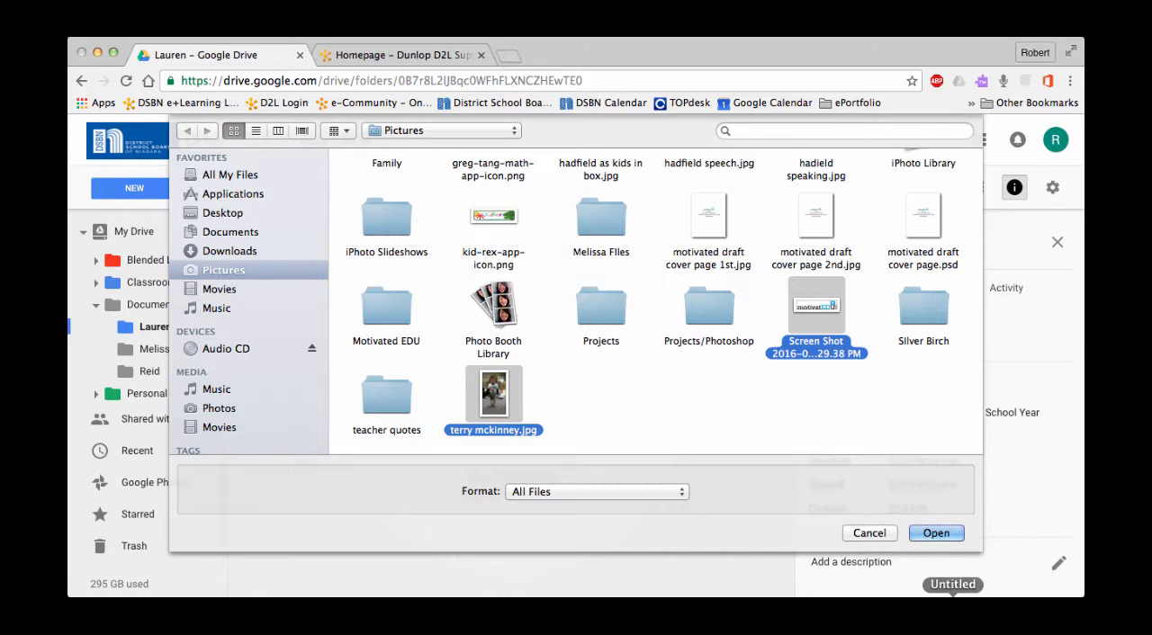
pyautogui.click(937, 532)
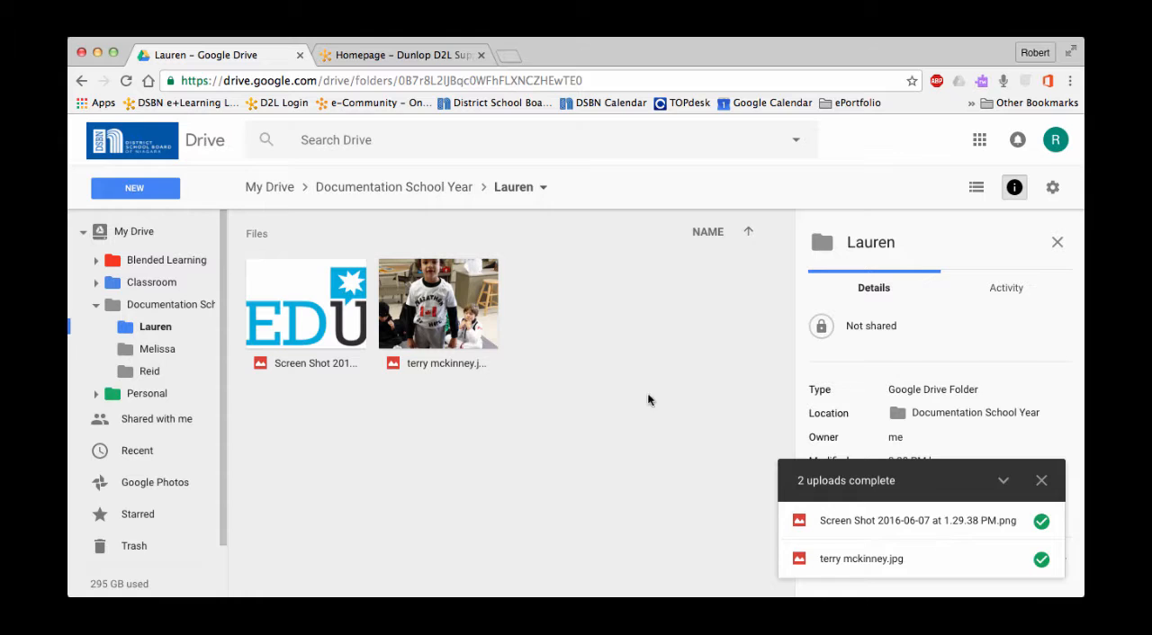
# - Upload the Setting Up Notifications in D2L DOCX and PDF files from the D2L Instructions folder in Documents to the student folder
pyautogui.click(157, 190)
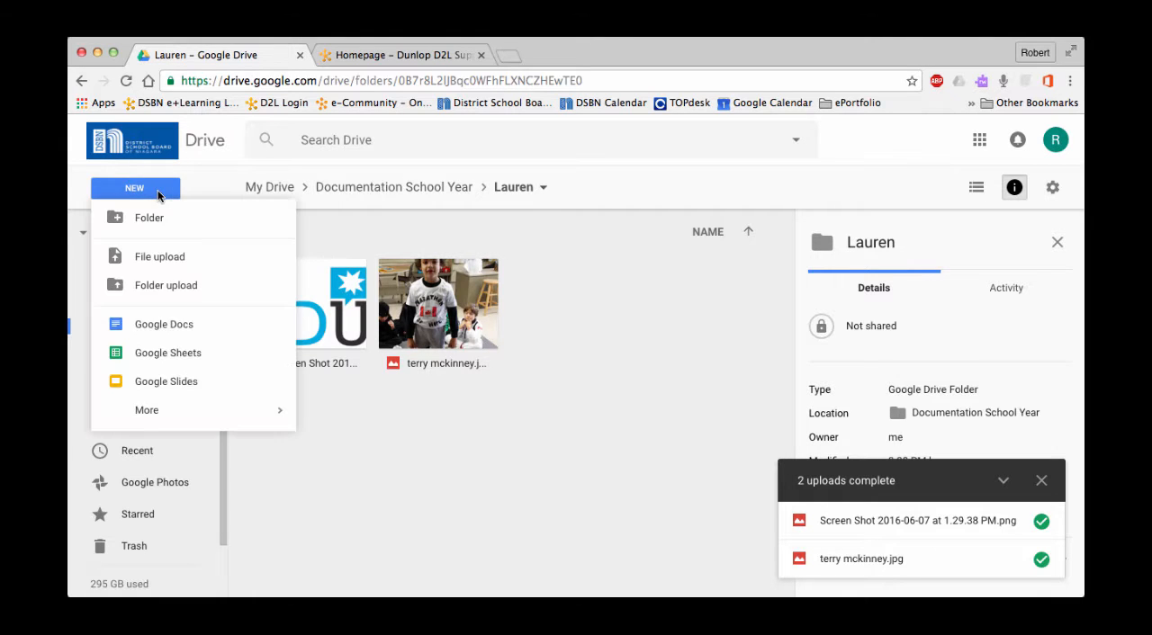
pyautogui.click(161, 256)
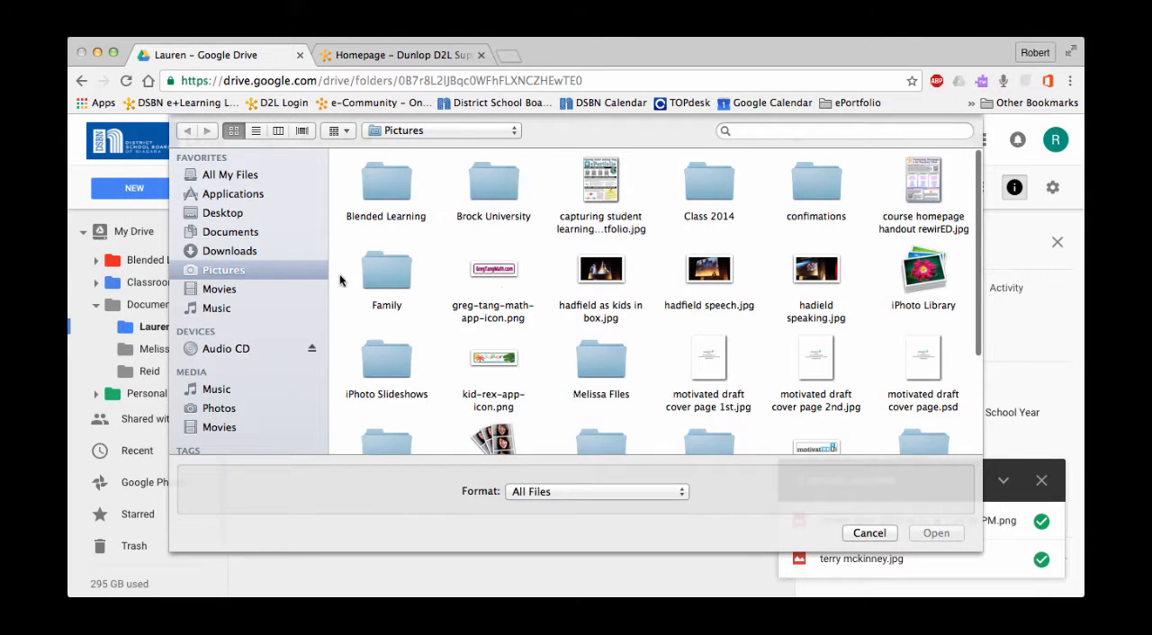
pyautogui.click(231, 228)
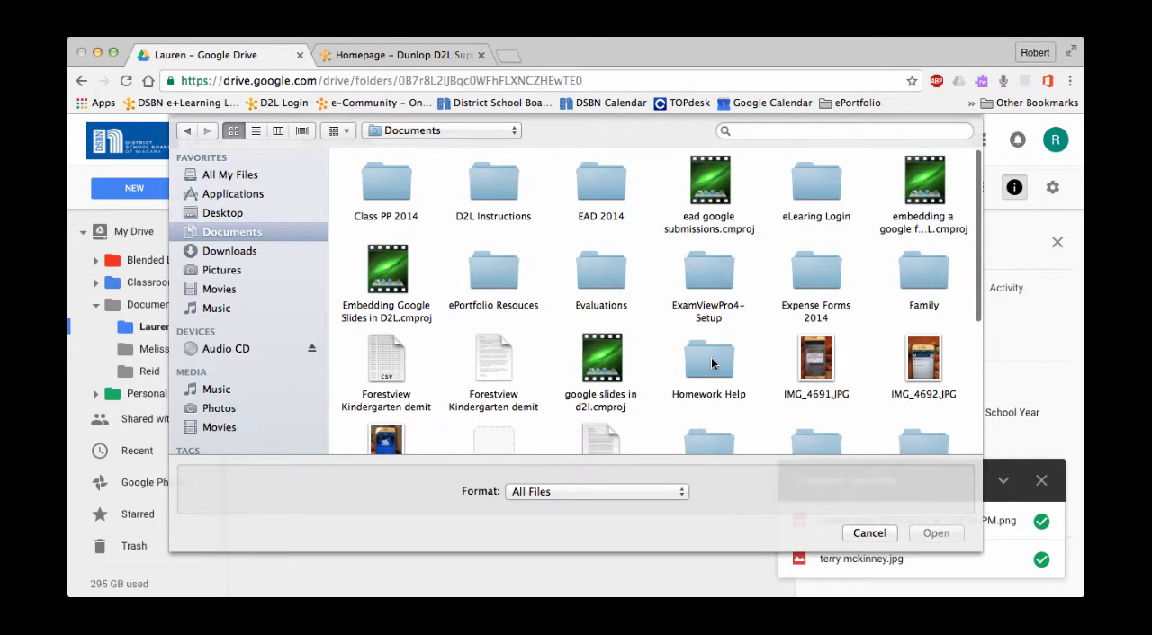
pyautogui.scroll(-5, 580, 346)
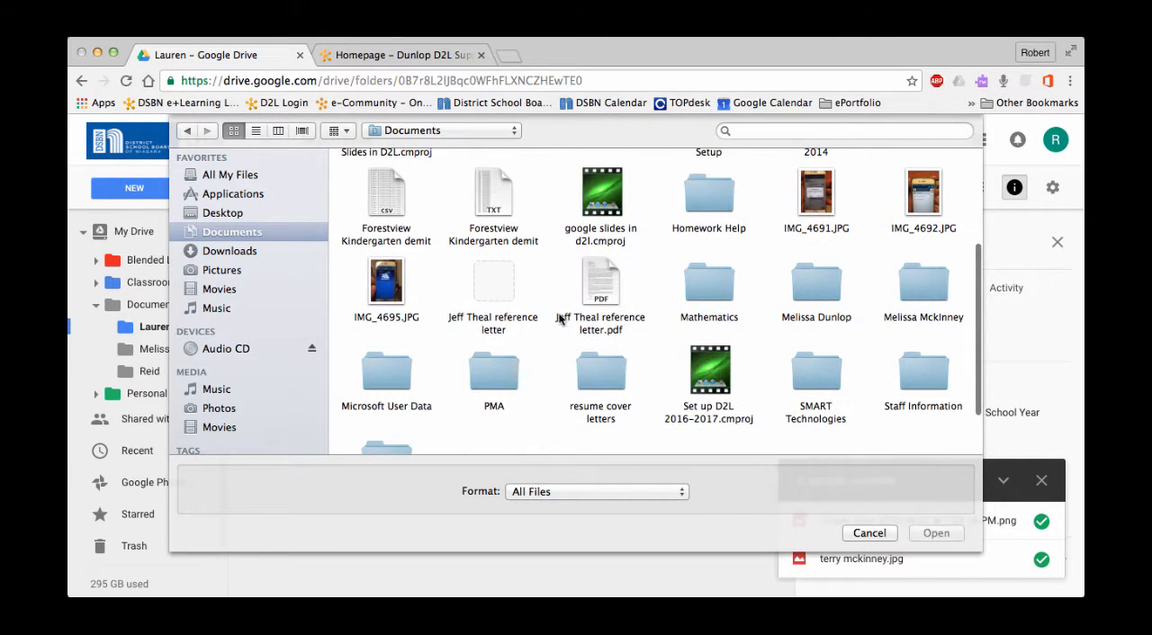
pyautogui.scroll(-2, 585, 332)
pyautogui.scroll(3, 580, 335)
pyautogui.scroll(4, 577, 336)
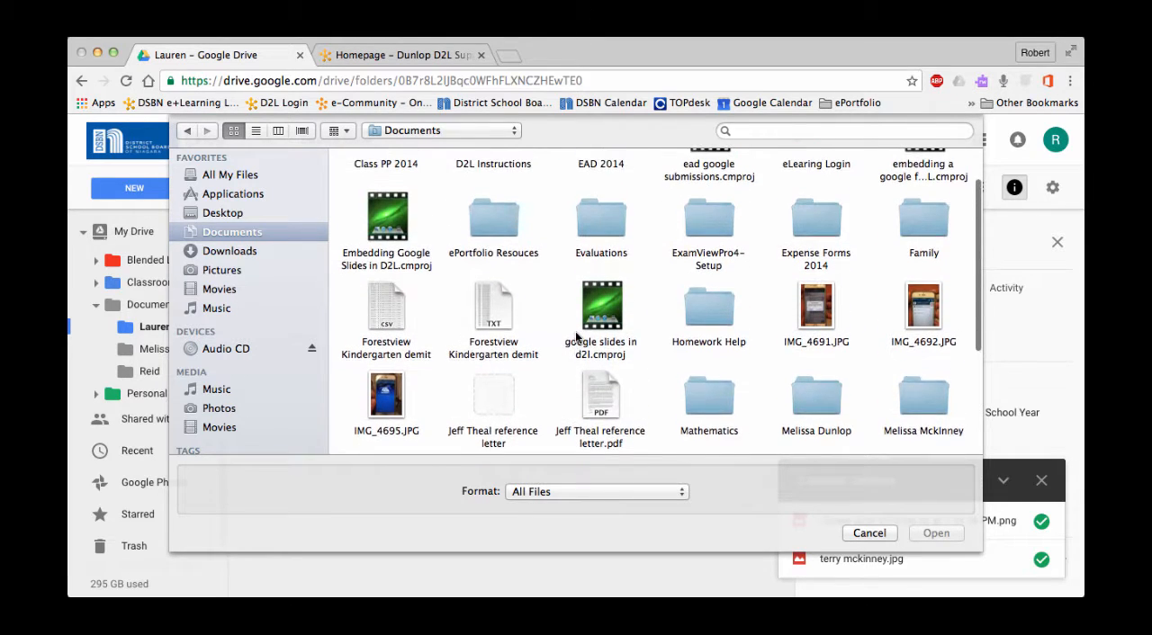
pyautogui.click(490, 181)
pyautogui.doubleClick(490, 181)
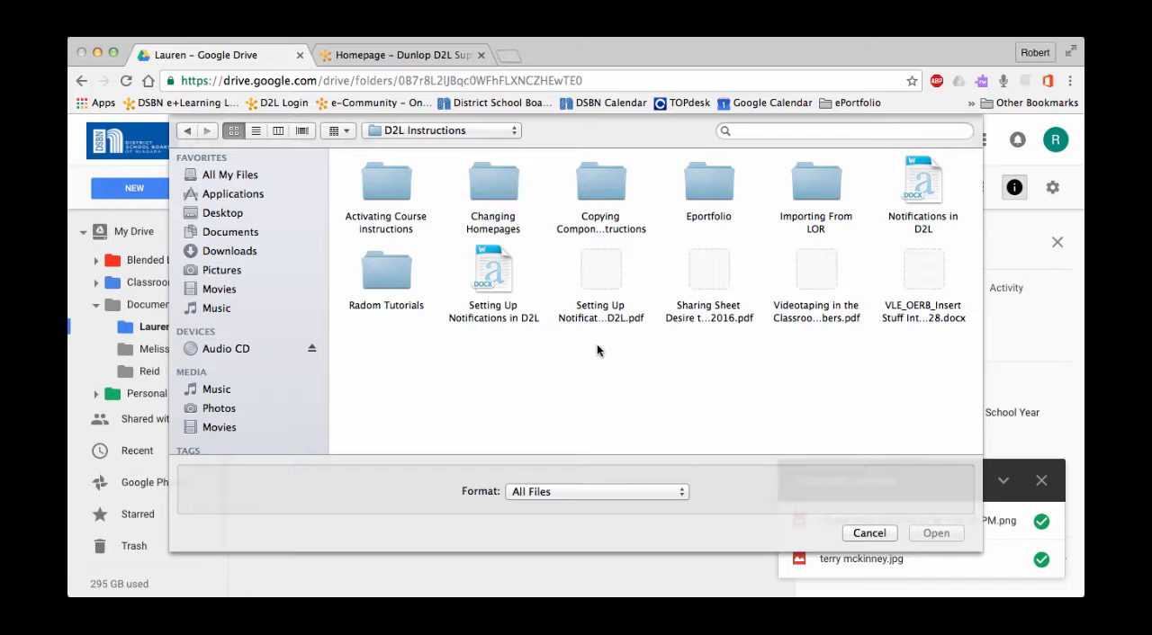
pyautogui.moveTo(597, 350); pyautogui.dragTo(504, 275)
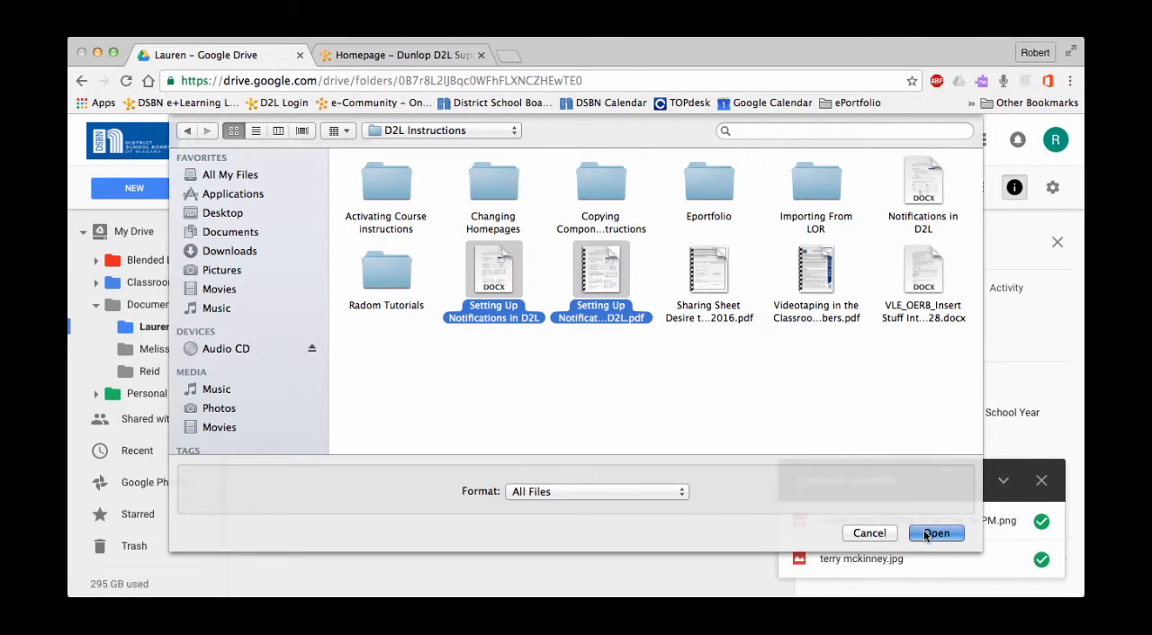
pyautogui.click(935, 533)
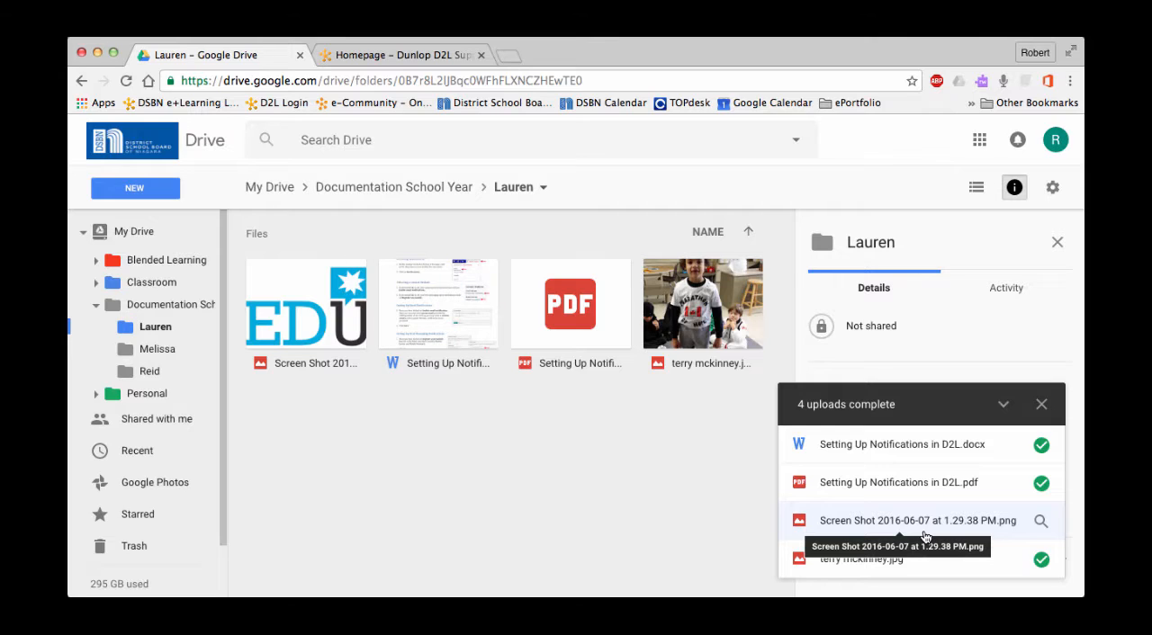
# - Review the uploaded files by reopening the first-listed student folder, and return to the Documentation School Year folder
pyautogui.click(383, 191)
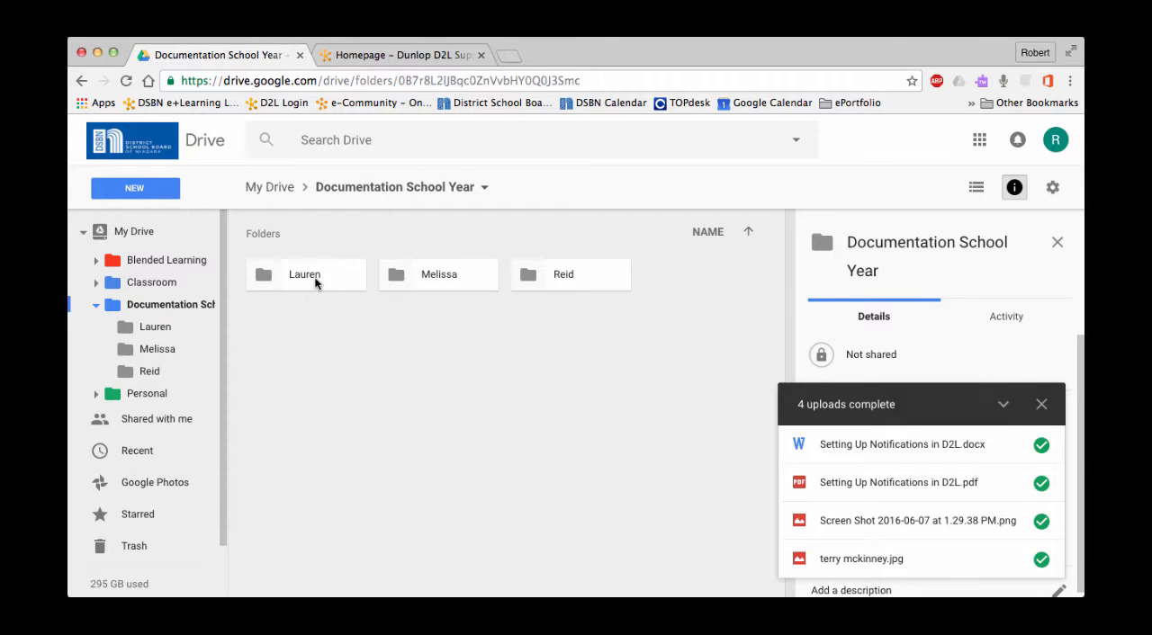
pyautogui.doubleClick(315, 283)
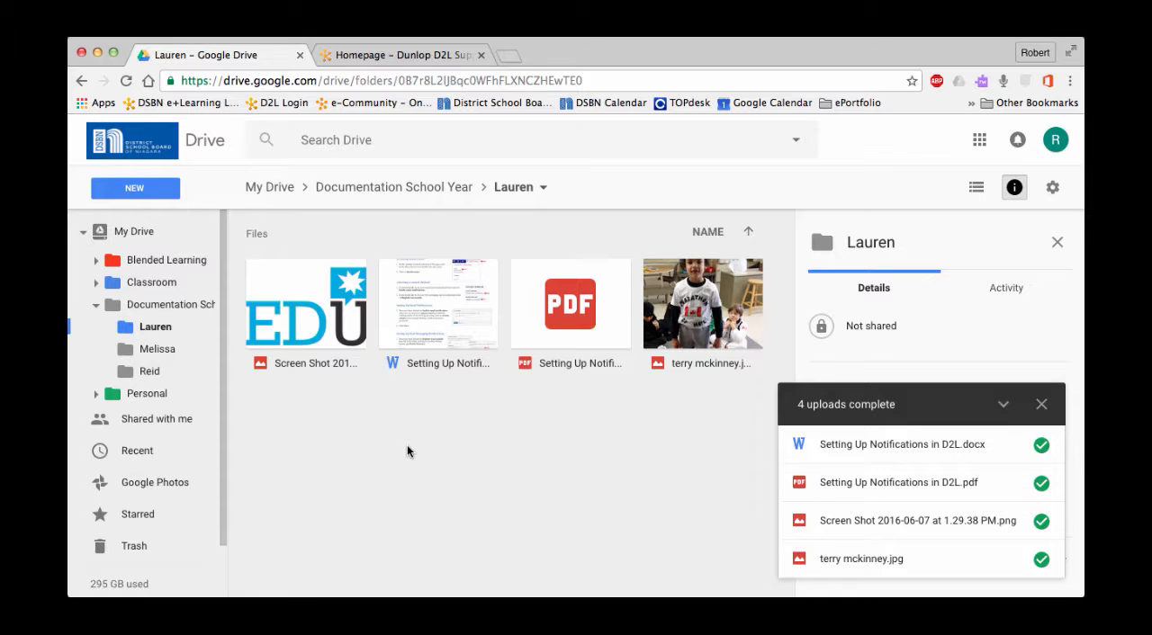
pyautogui.click(369, 190)
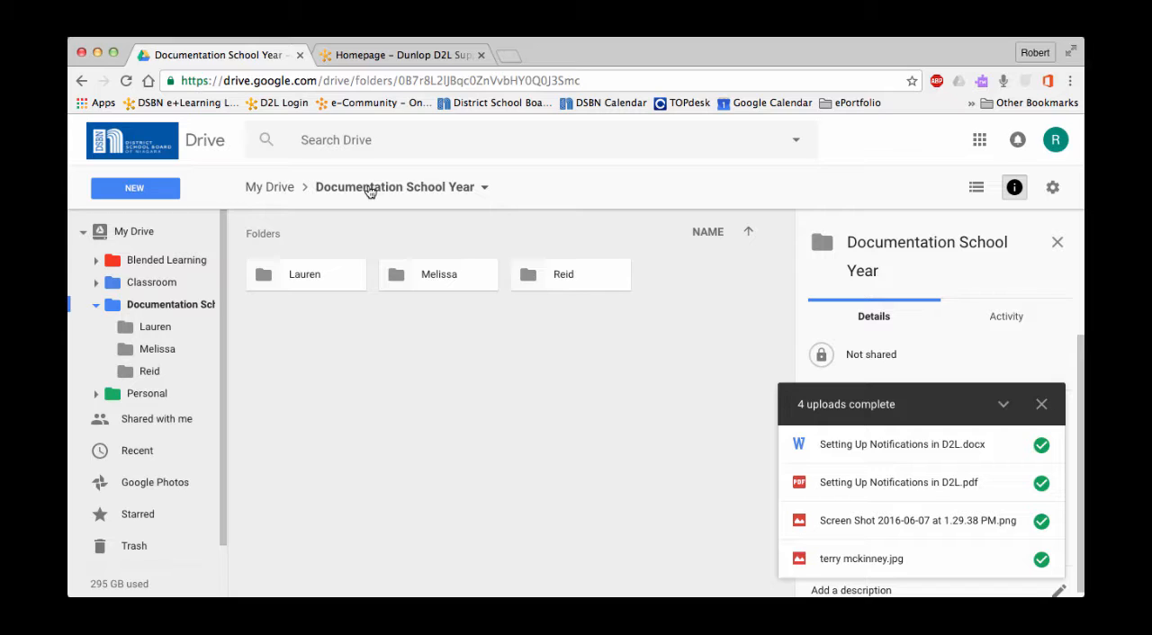
# - Turn on link sharing for the first-listed student folder with the option Anyone with the link can view, and copy its link
pyautogui.rightClick(307, 286)
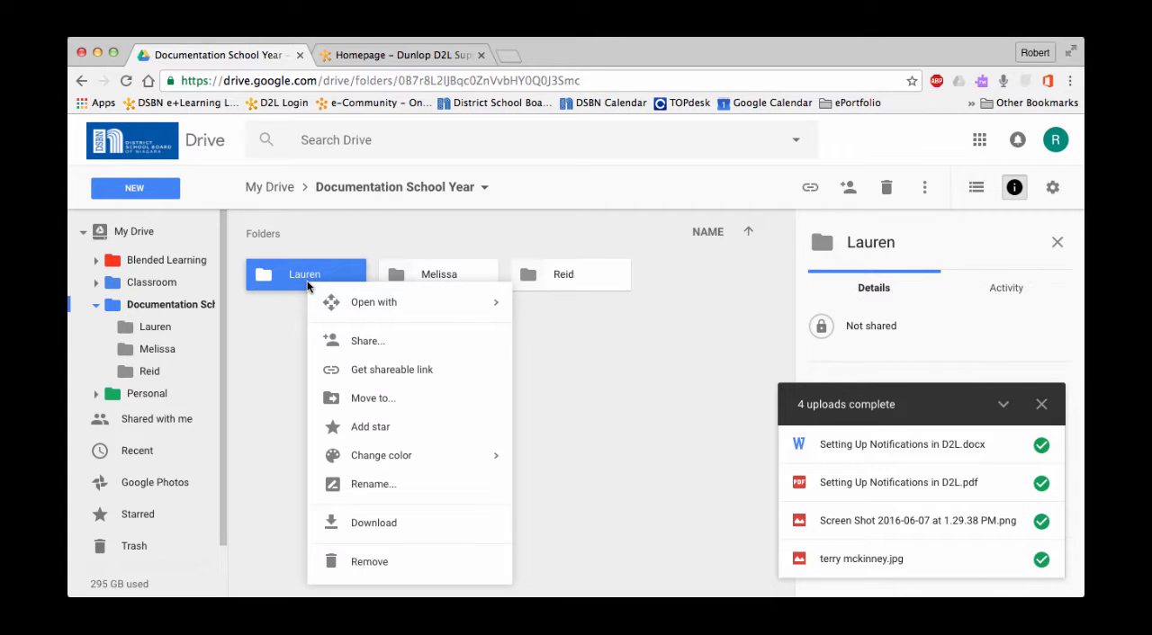
pyautogui.click(385, 349)
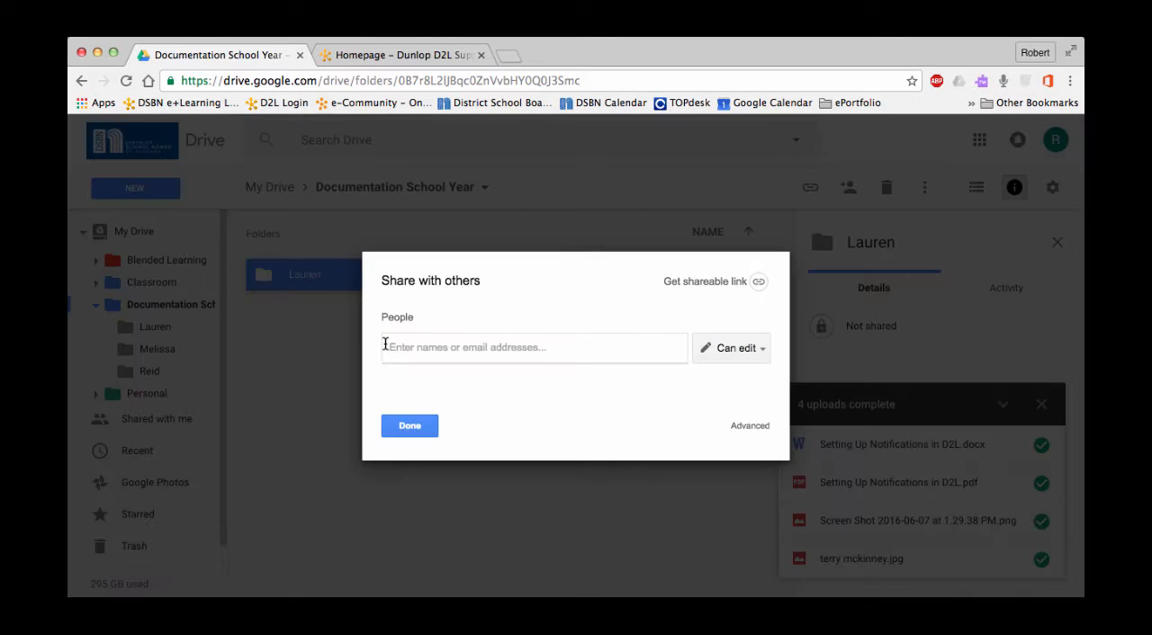
pyautogui.click(755, 283)
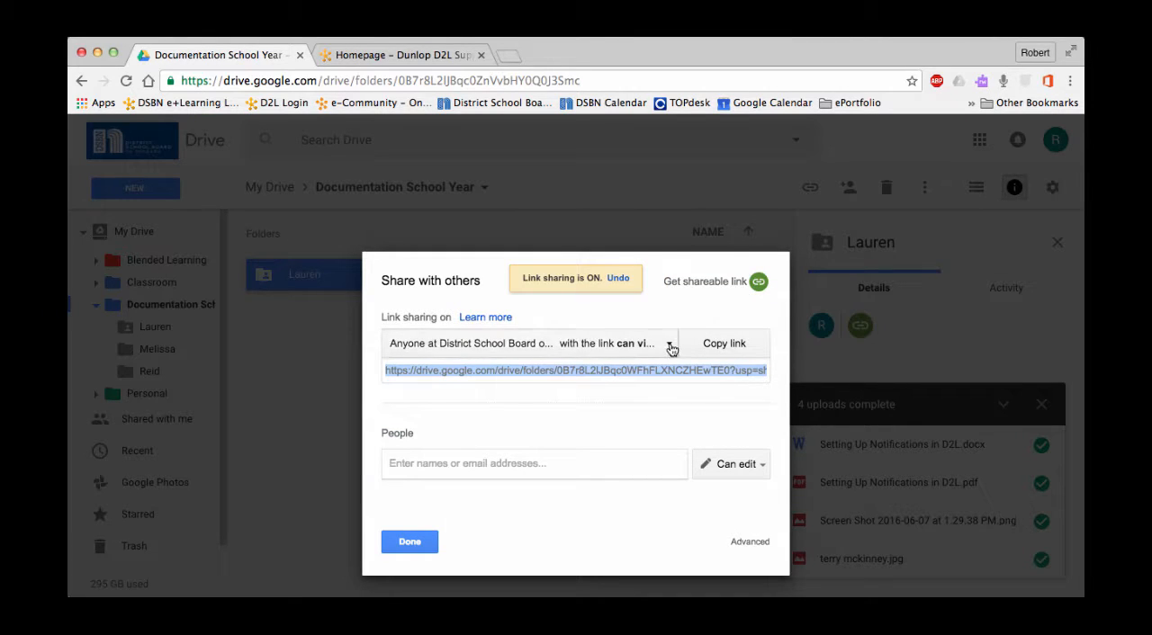
pyautogui.click(669, 345)
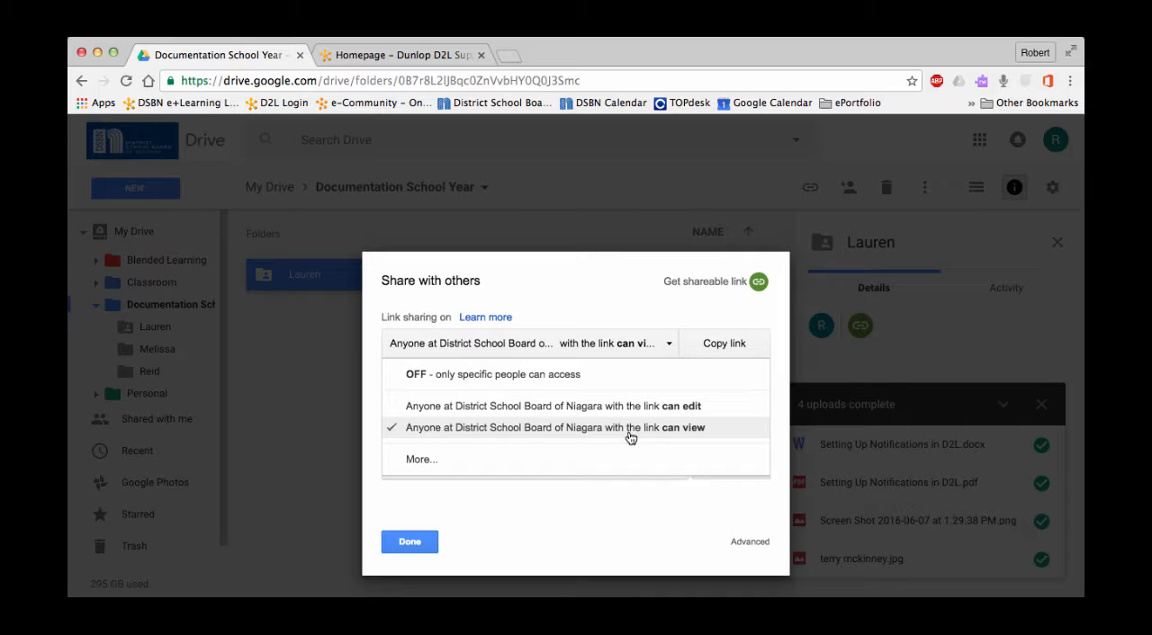
pyautogui.click(425, 459)
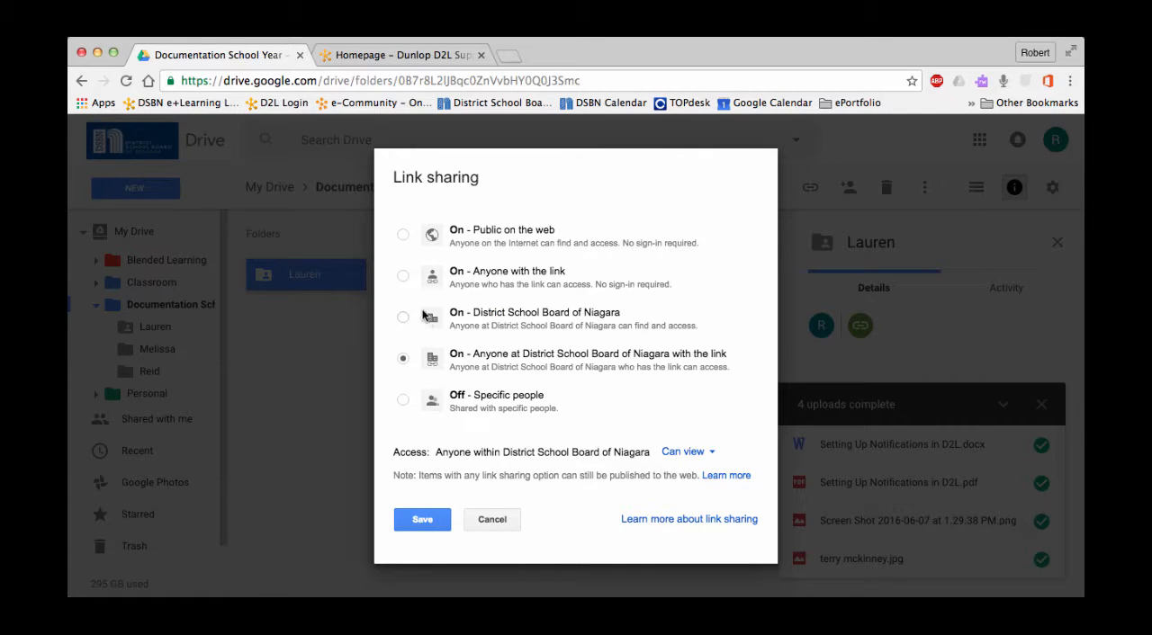
pyautogui.click(402, 277)
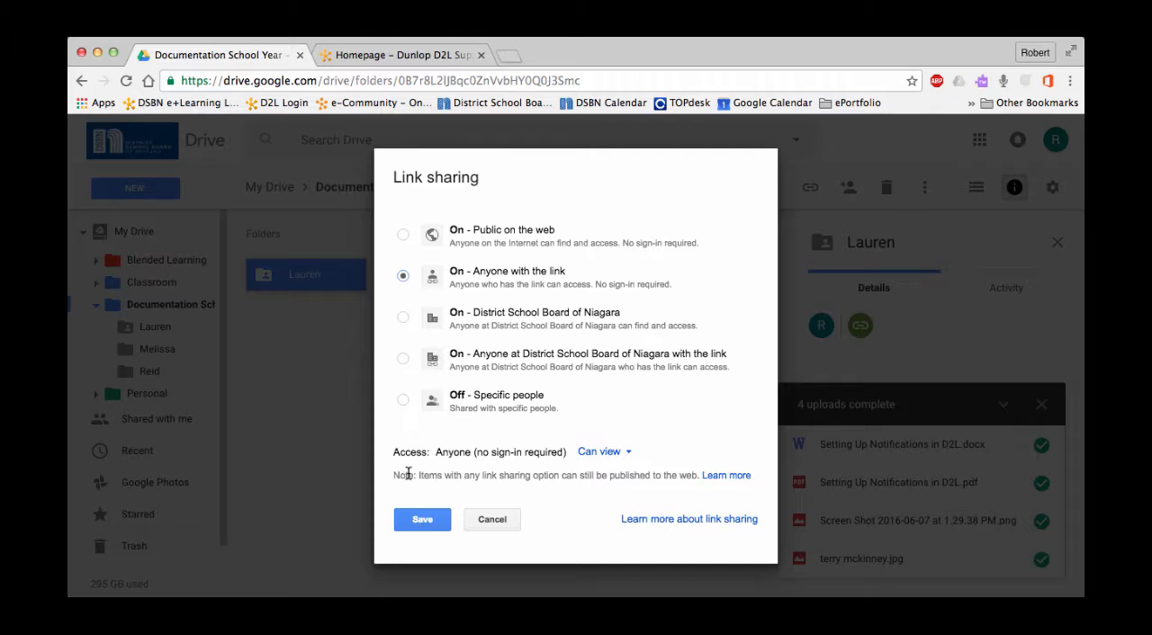
pyautogui.click(418, 522)
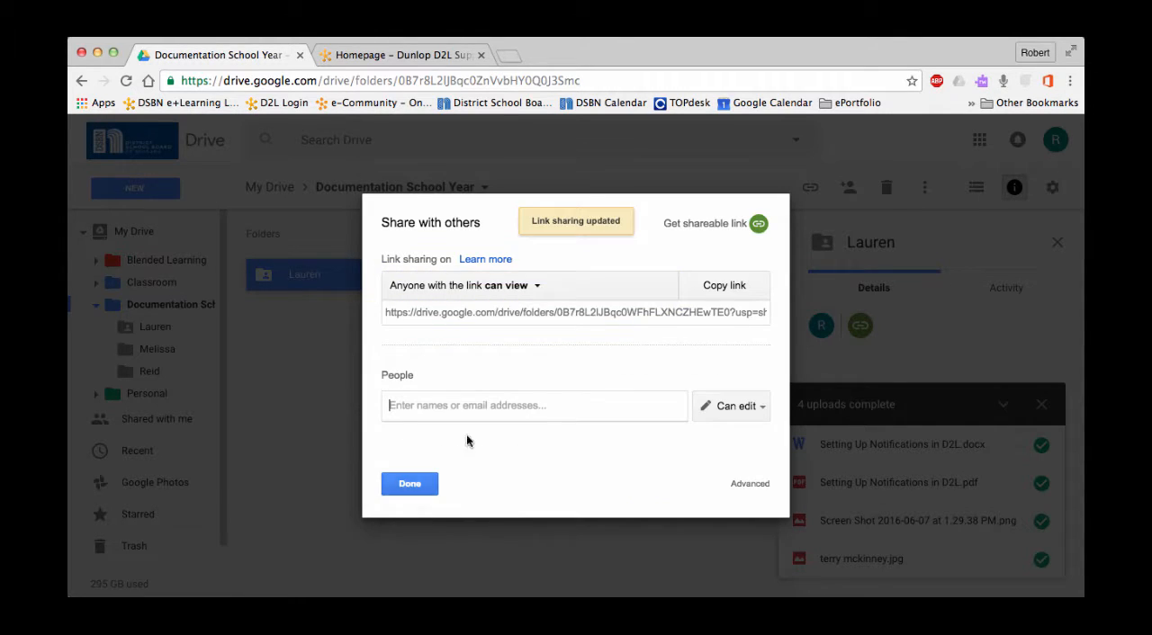
pyautogui.click(726, 288)
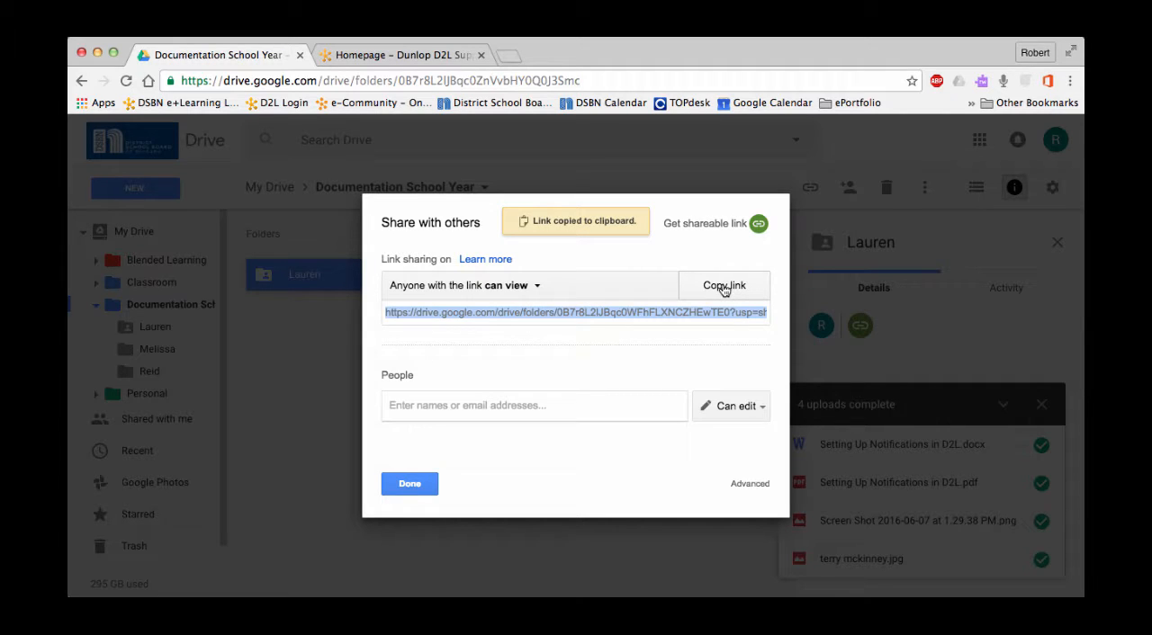
pyautogui.click(412, 481)
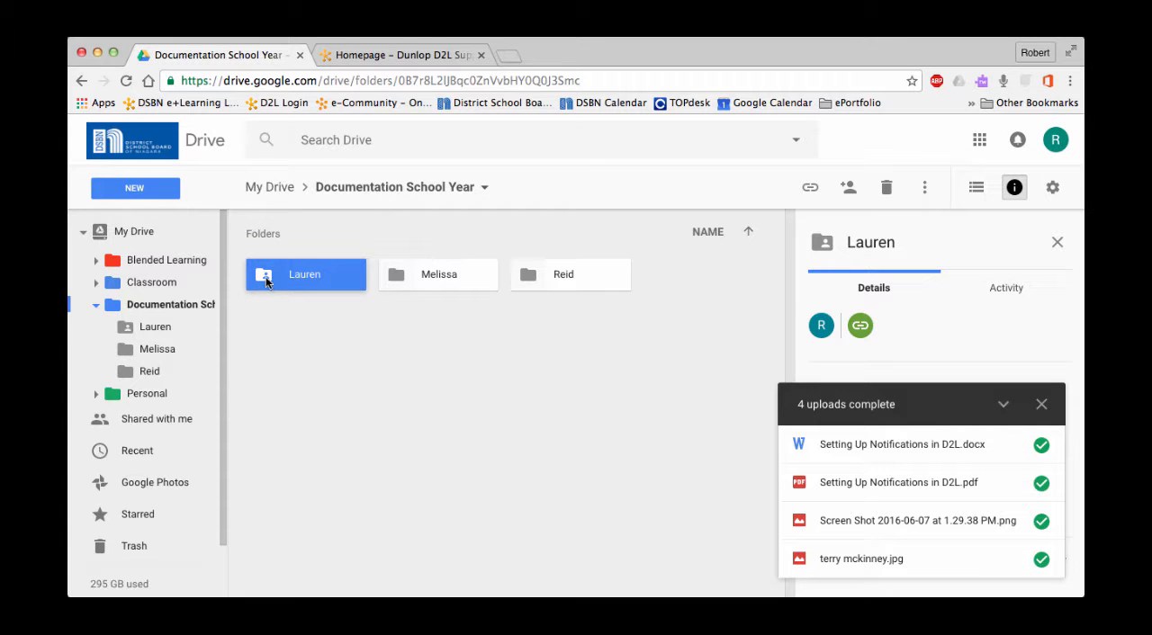
# - Switch to the D2L site, open the Classlist, and impersonate the student whose Drive folder was shared
pyautogui.click(387, 55)
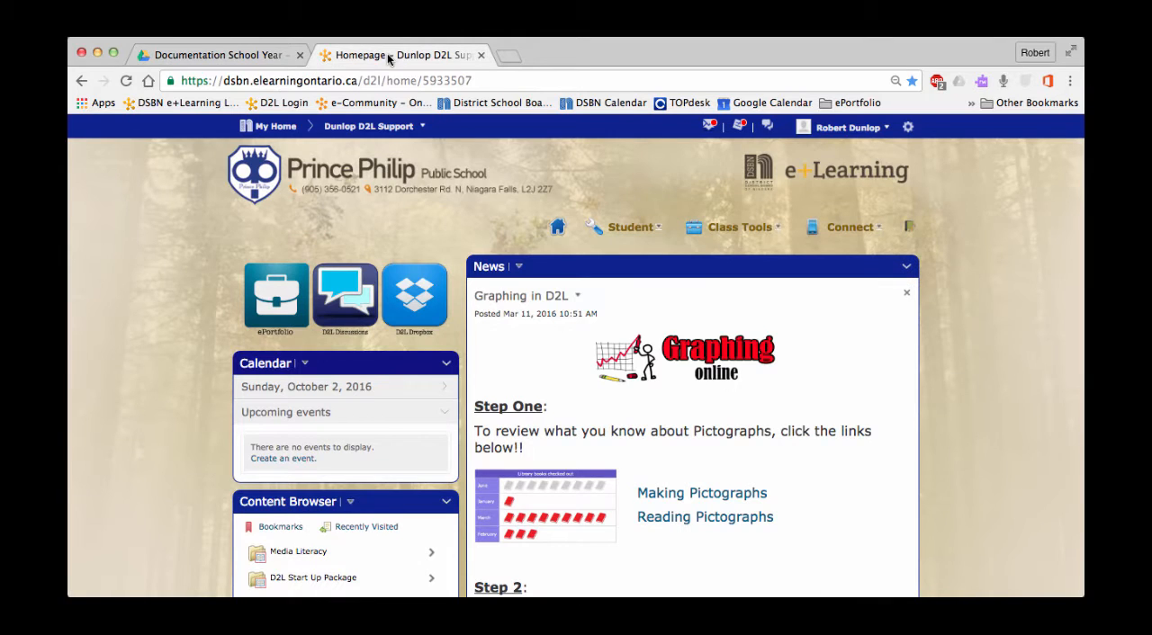
pyautogui.click(864, 232)
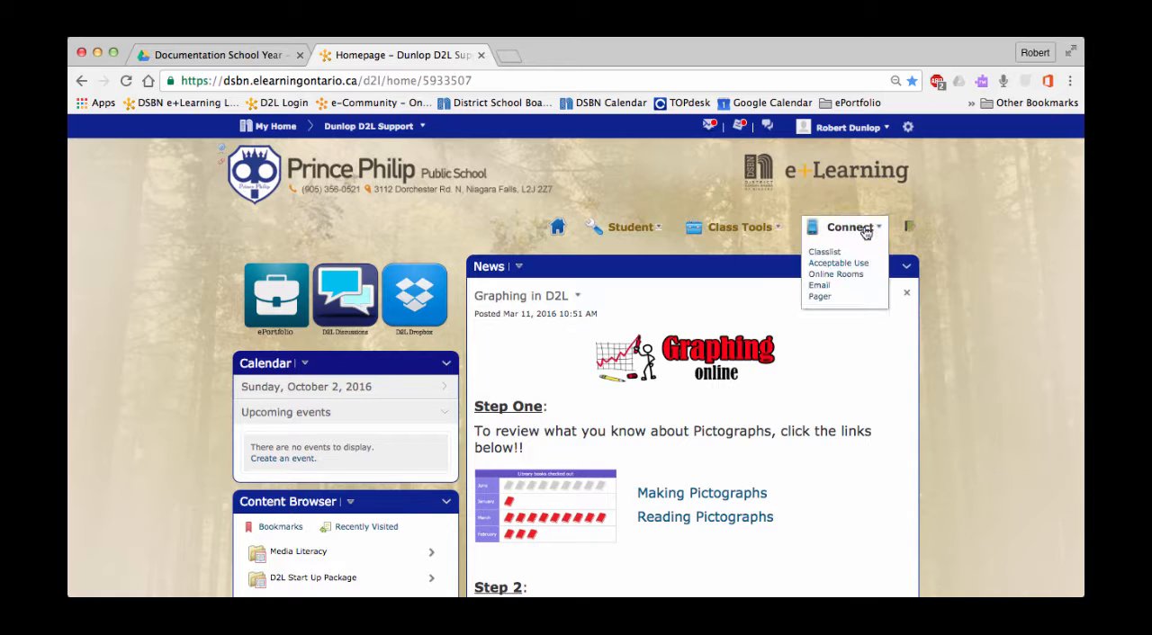
pyautogui.click(825, 254)
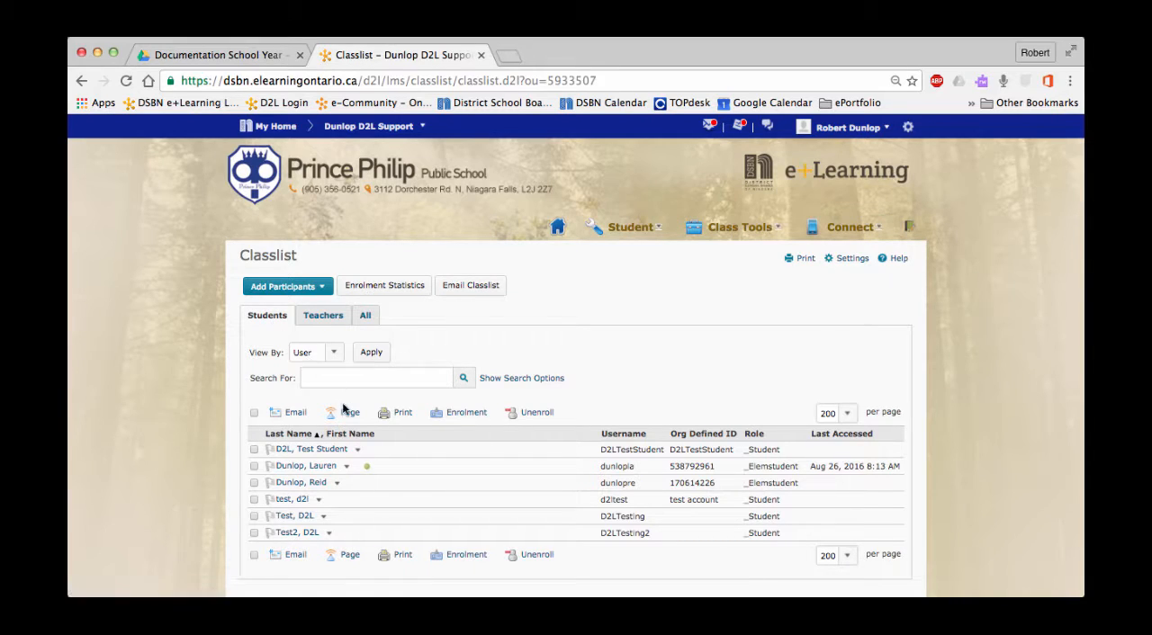
pyautogui.click(347, 467)
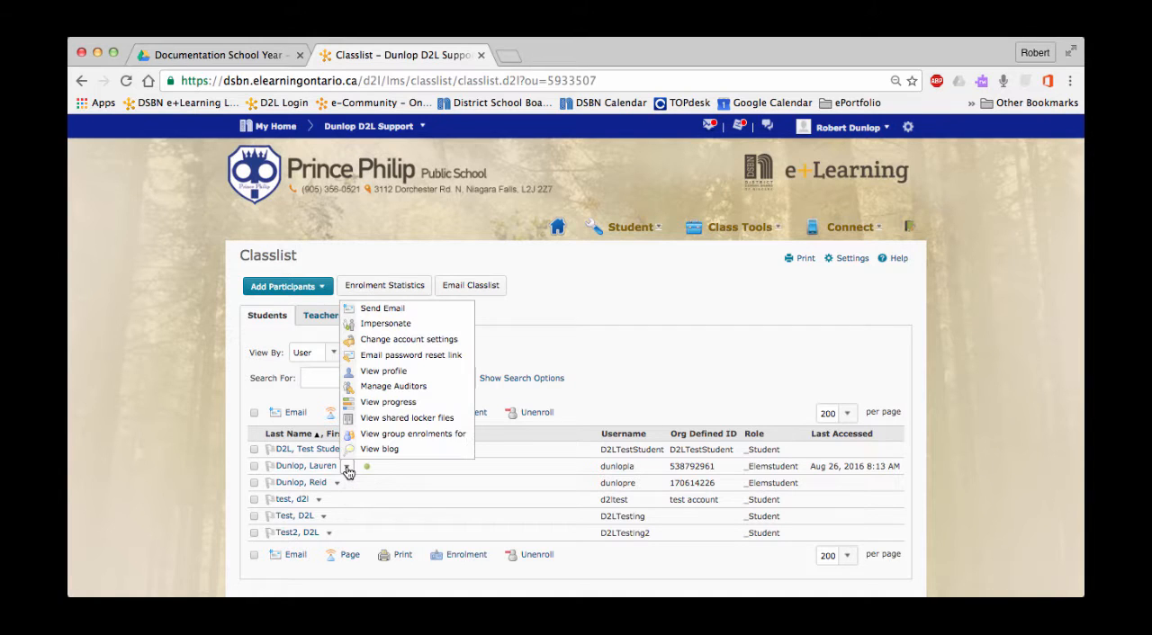
pyautogui.click(379, 324)
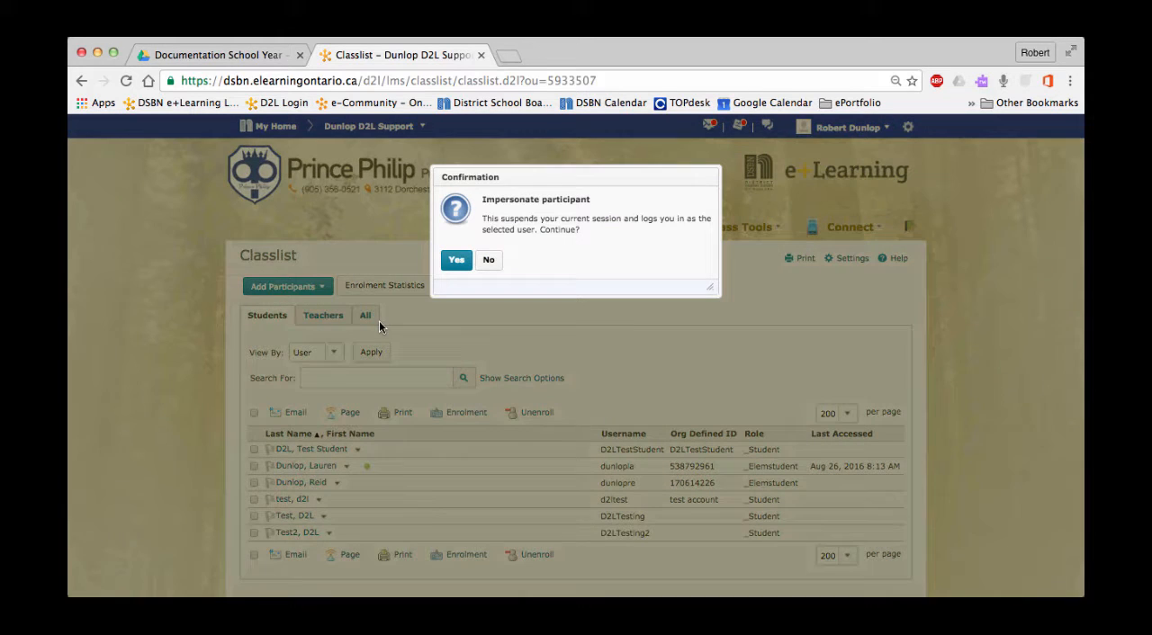
pyautogui.click(454, 263)
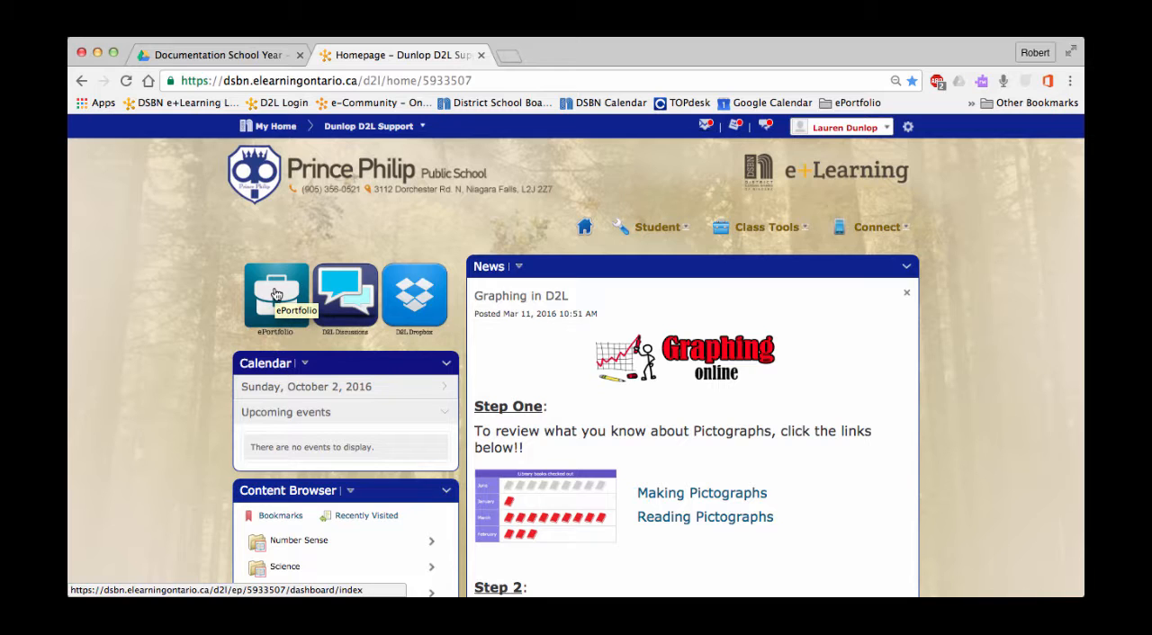
# - In the student's ePortfolio items, create a link artifact with the copied Drive folder link as its URL
pyautogui.click(276, 295)
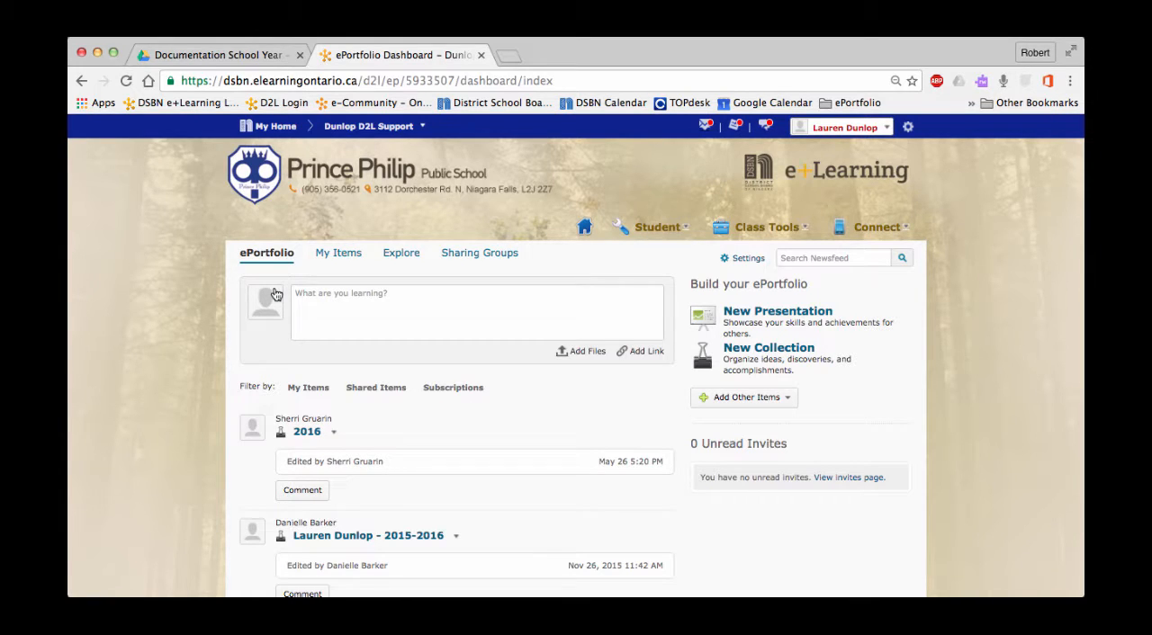
pyautogui.click(341, 258)
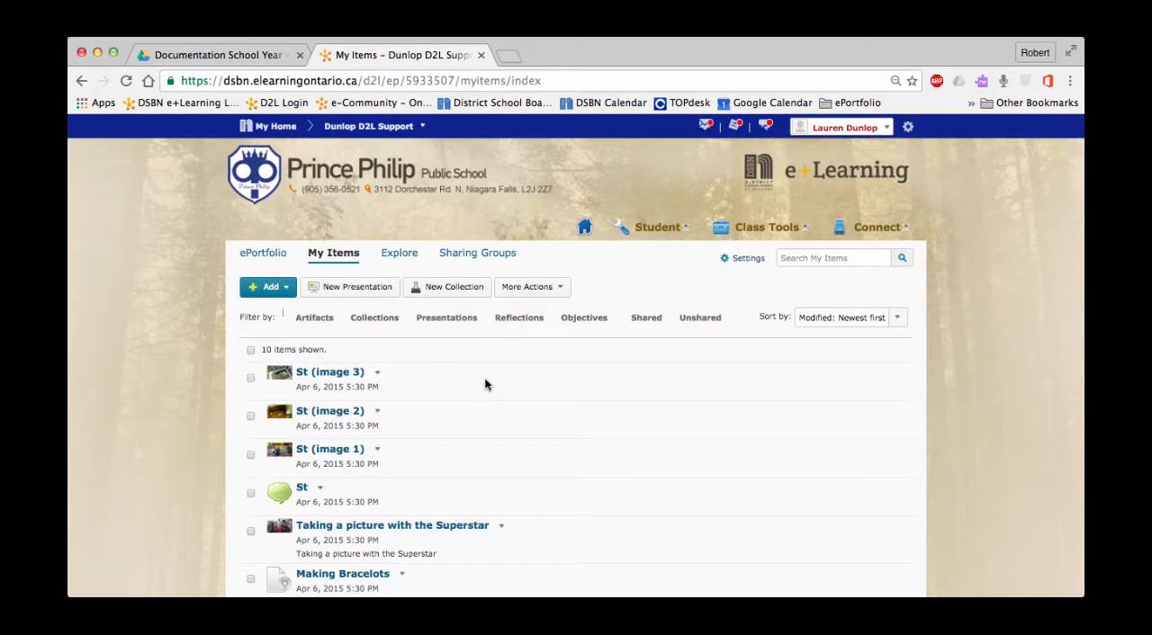
pyautogui.click(283, 290)
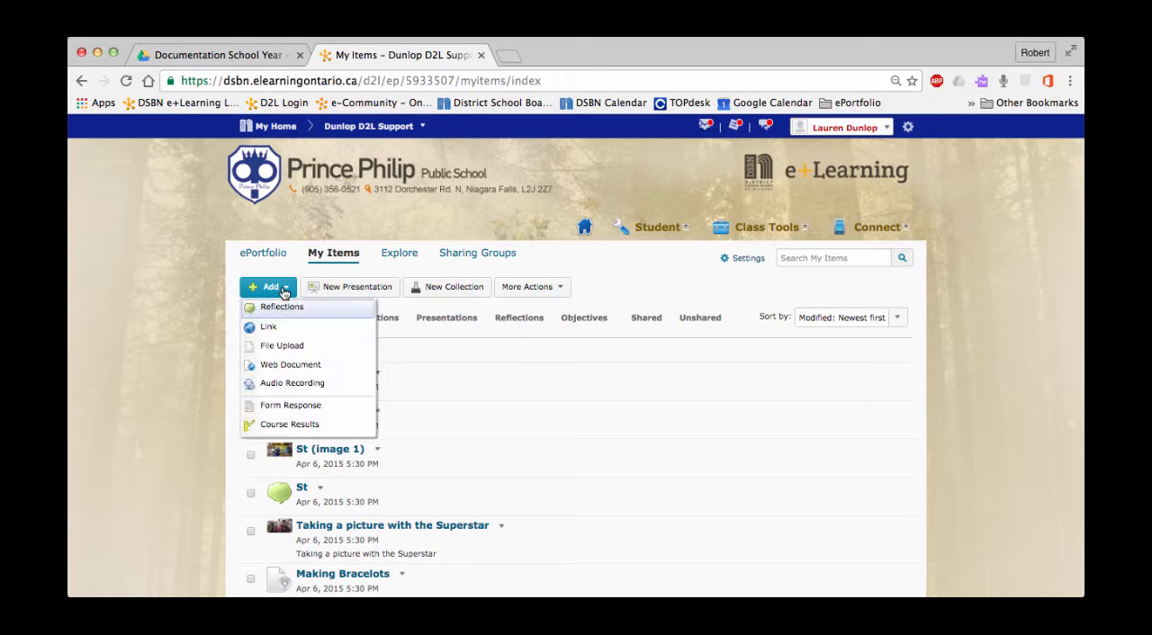
pyautogui.click(267, 327)
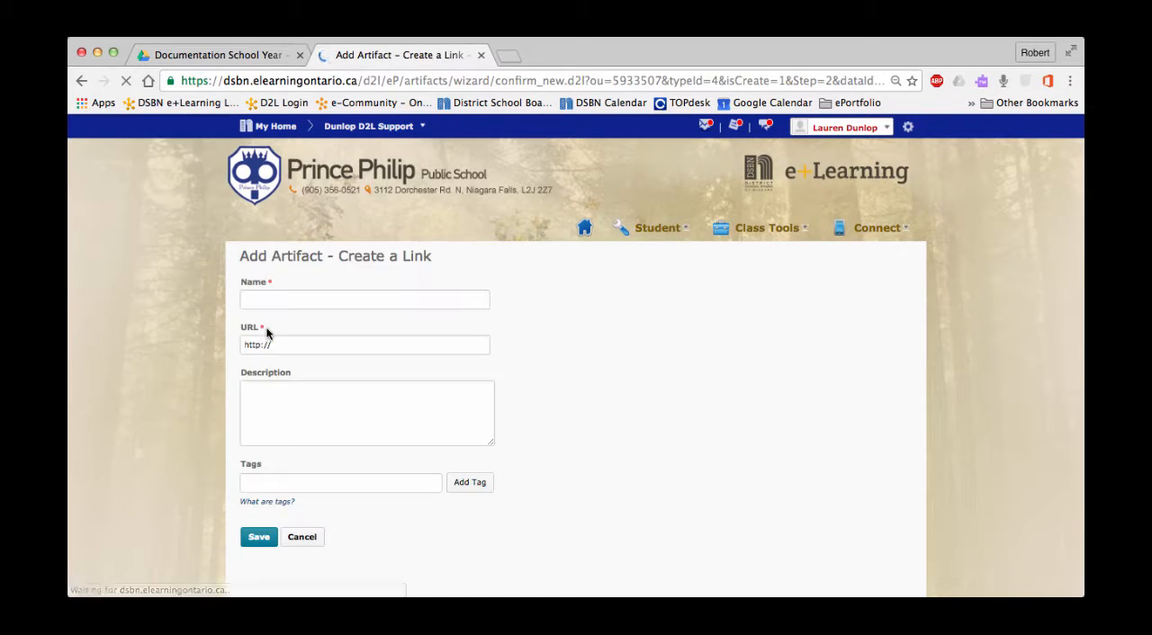
pyautogui.click(270, 343)
pyautogui.tripleClick(270, 343)
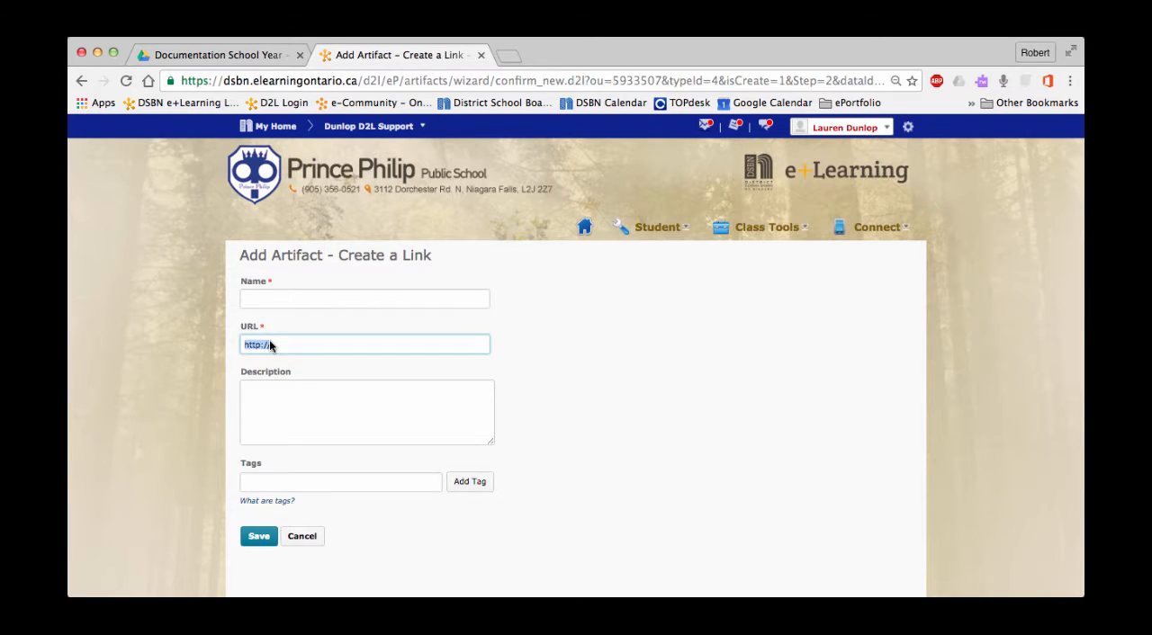
pyautogui.rightClick(270, 345)
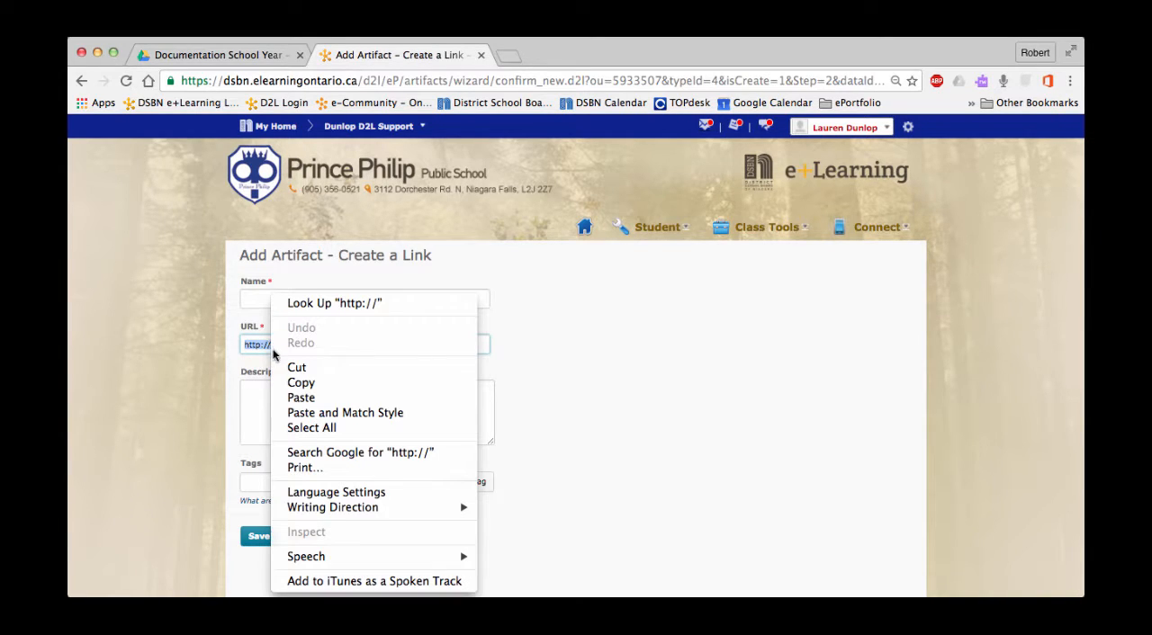
pyautogui.click(300, 398)
# - Name the link artifact with the student's first name in the possessive followed by "Portfolio", and save and close it
pyautogui.click(296, 298)
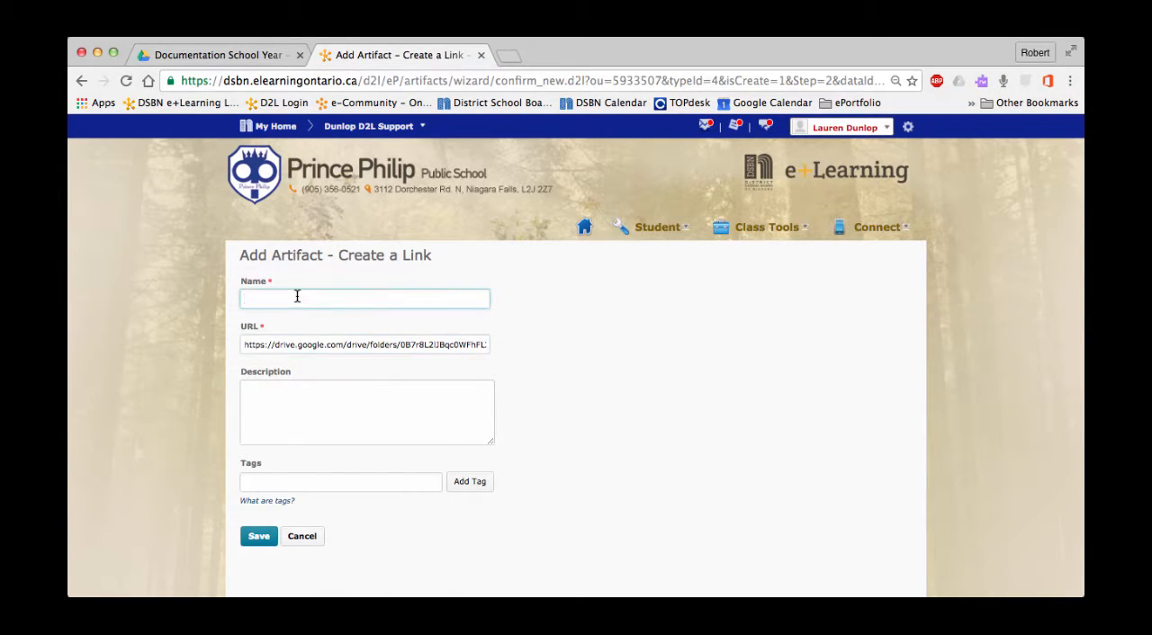
pyautogui.write("Lauren's Portfolio")
pyautogui.click(257, 537)
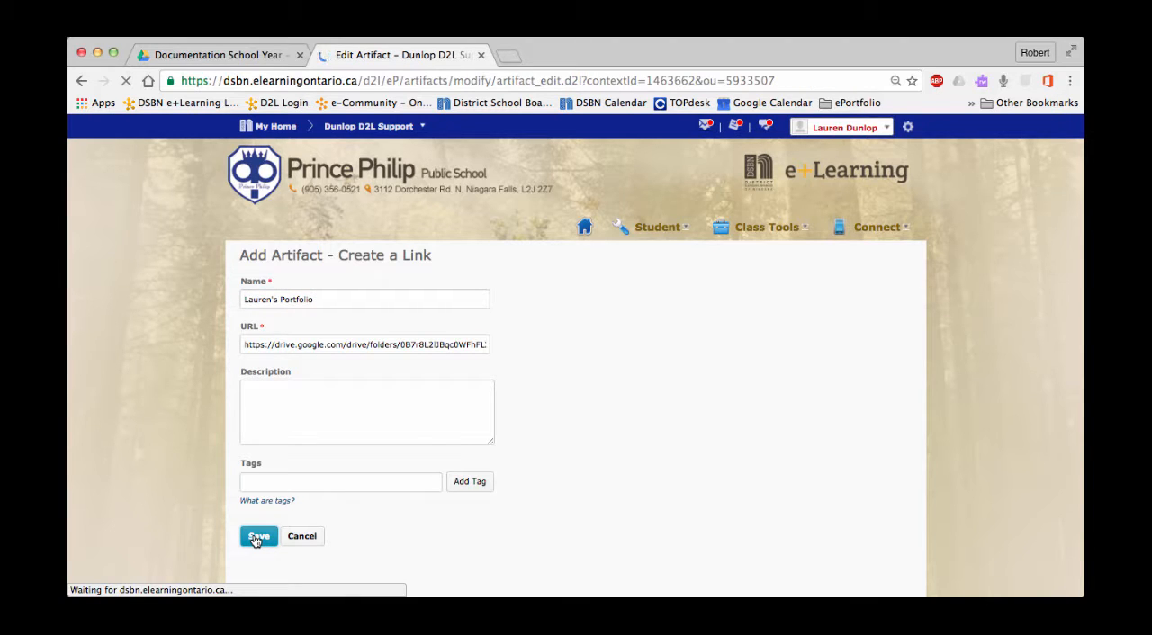
pyautogui.scroll(-3, 360, 455)
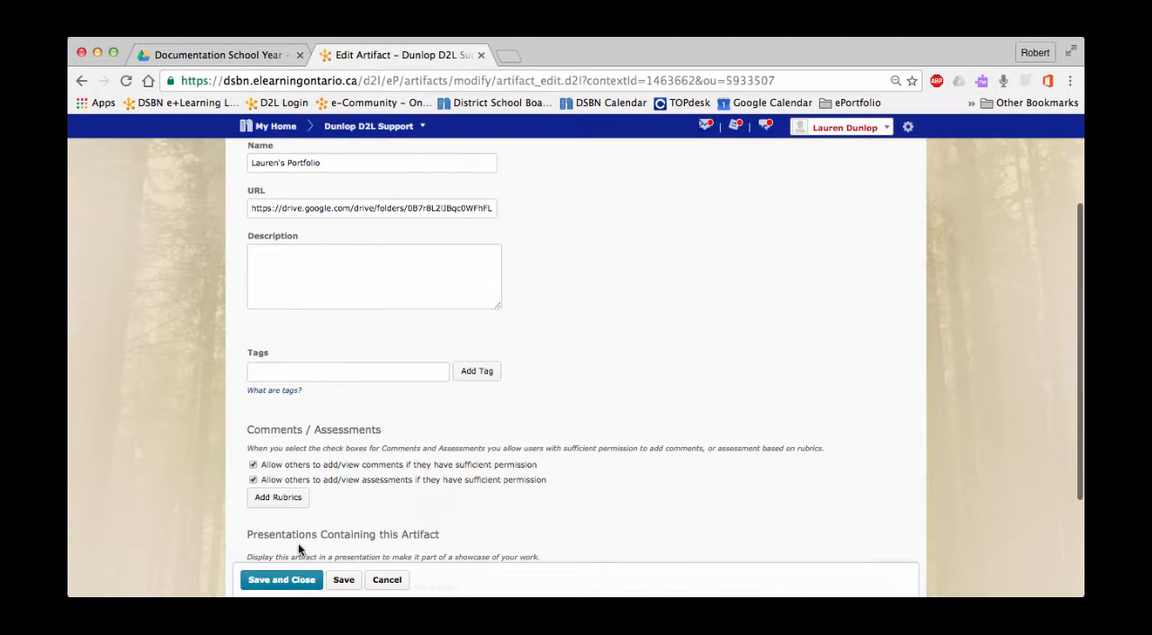
pyautogui.click(299, 580)
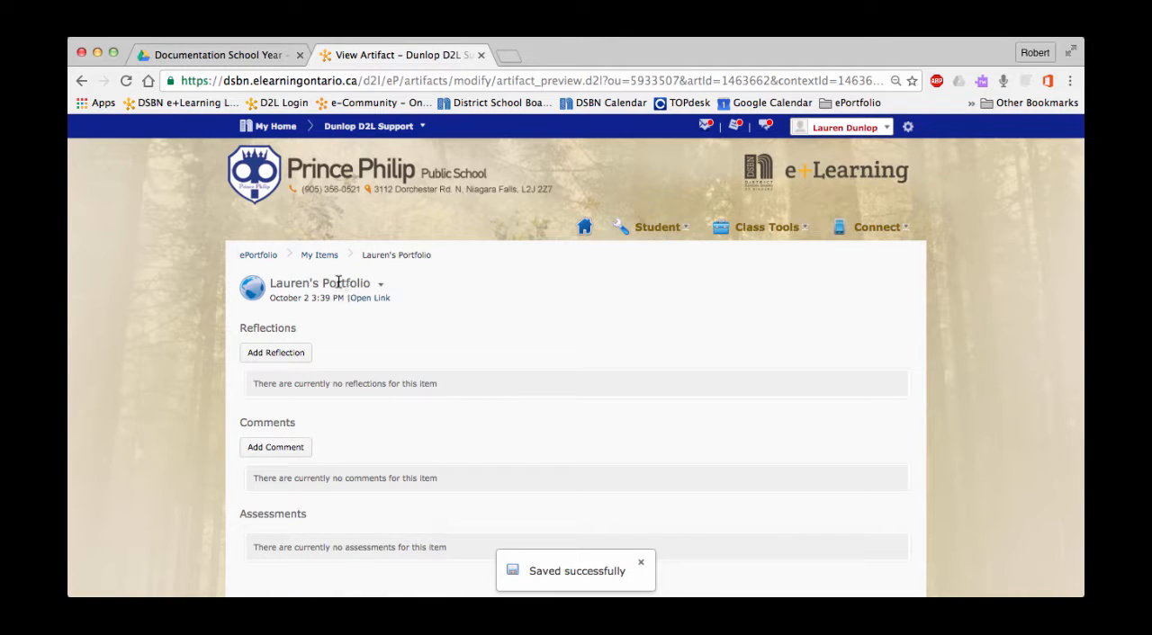
# - Open the new portfolio link from My Items, and check the shared folder in Safari without signing in
pyautogui.click(320, 256)
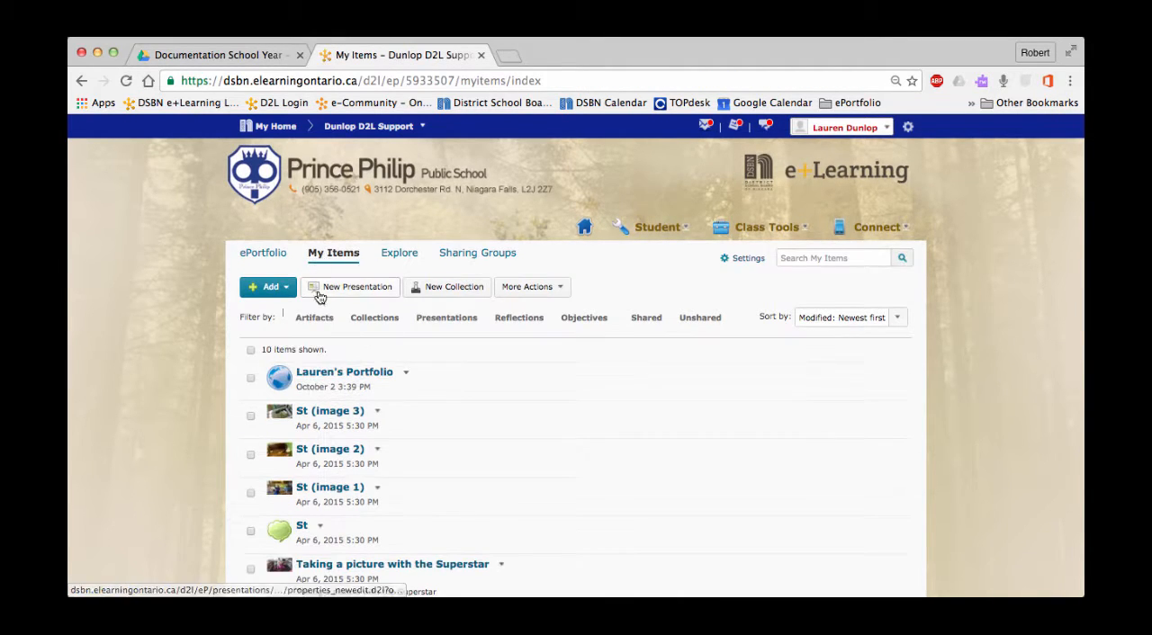
pyautogui.click(356, 375)
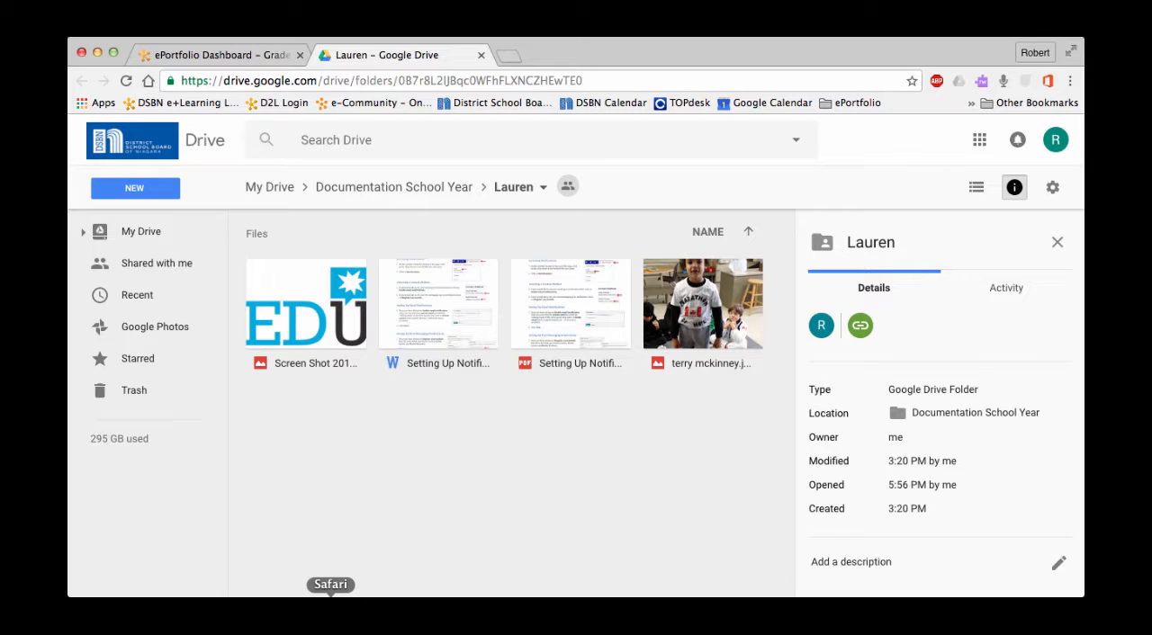
pyautogui.click(330, 611)
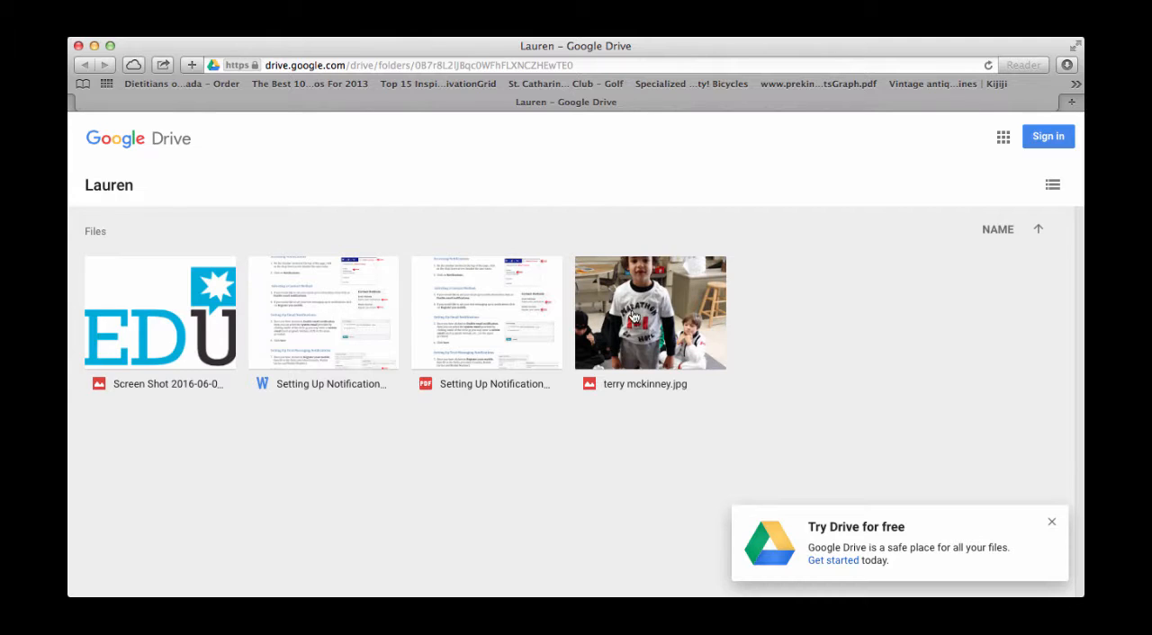
pyautogui.moveTo(594, 279)
pyautogui.click(373, 596)
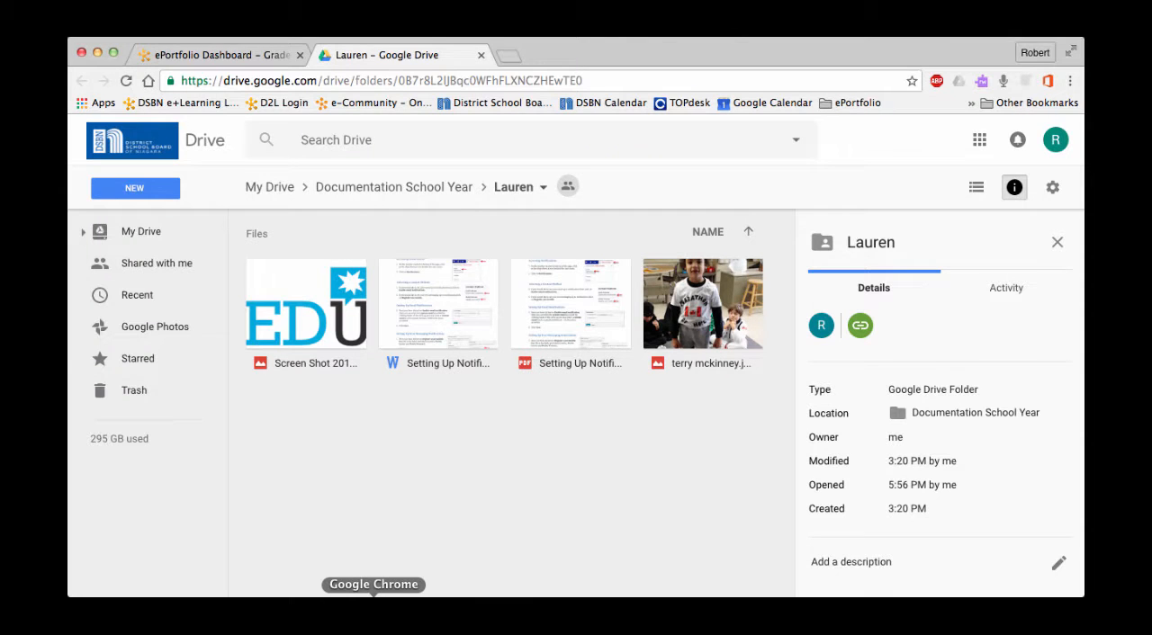
# - Return to the D2L ePortfolio dashboard and end the student impersonation
pyautogui.click(232, 57)
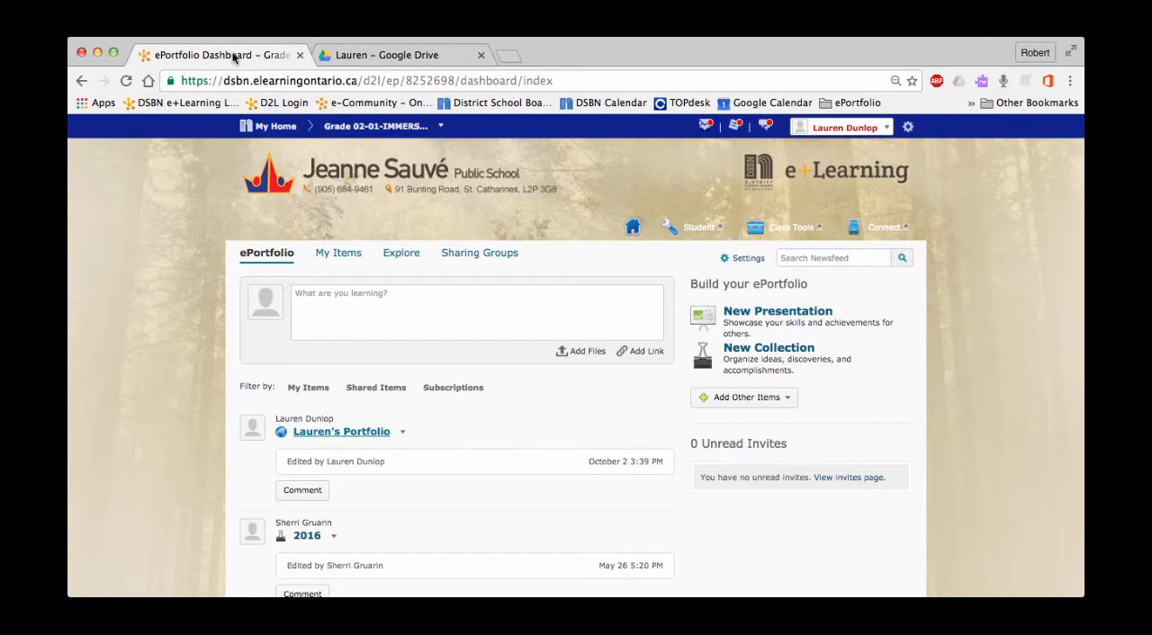
pyautogui.click(844, 127)
pyautogui.click(880, 151)
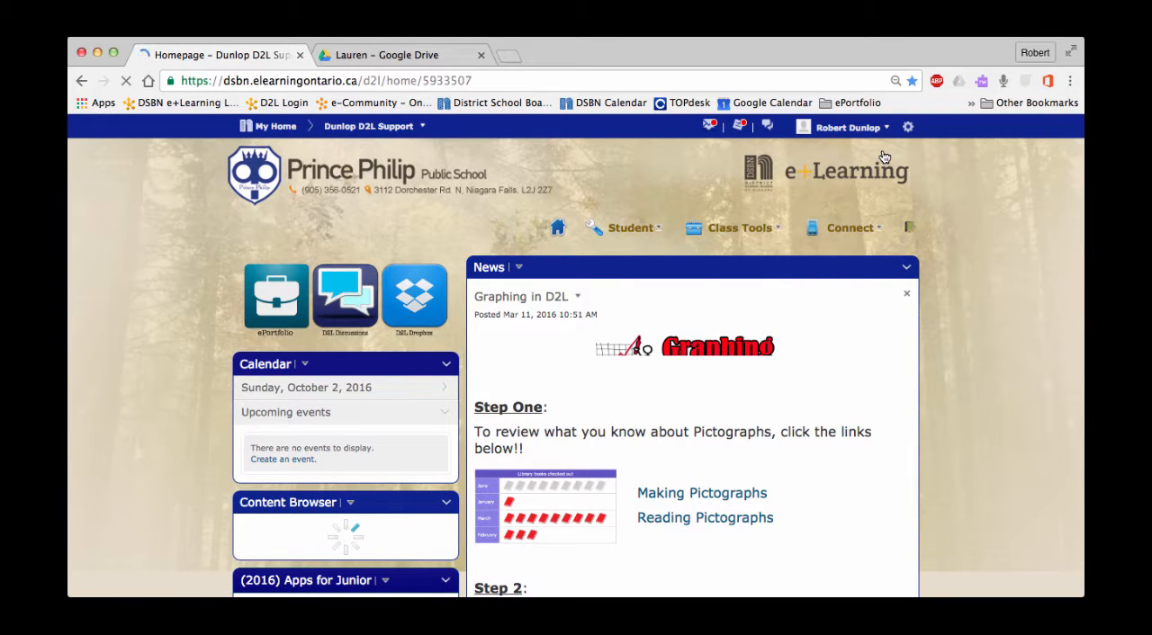
# - Switch to Google Drive and go up from the student's folder to the Documentation School Year folder
pyautogui.click(417, 57)
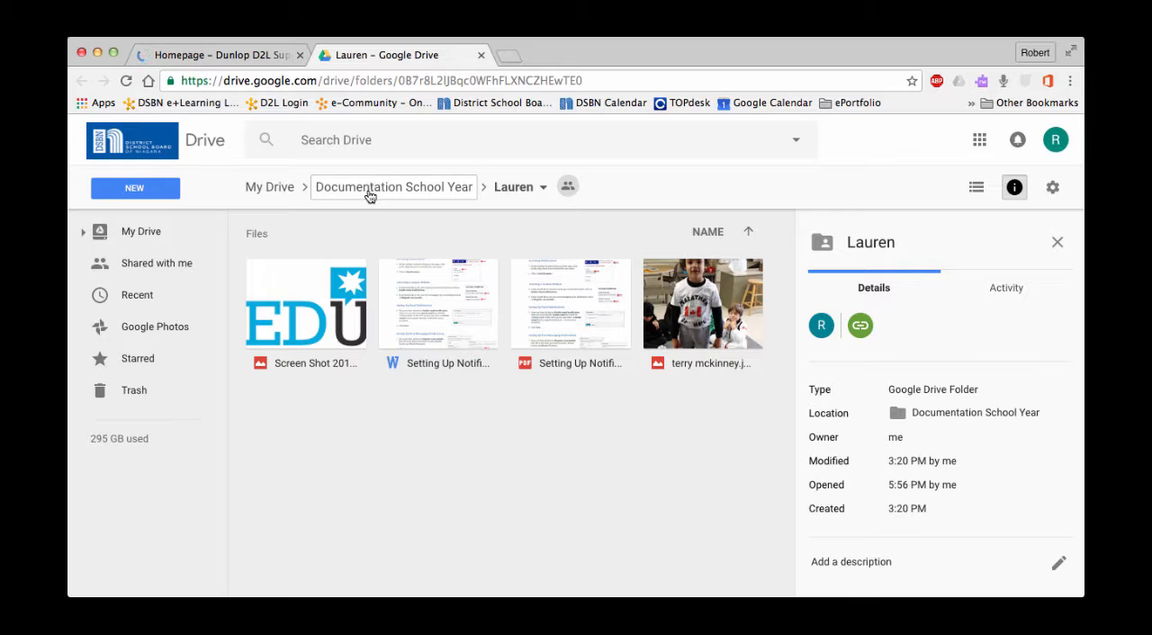
pyautogui.rightClick(369, 196)
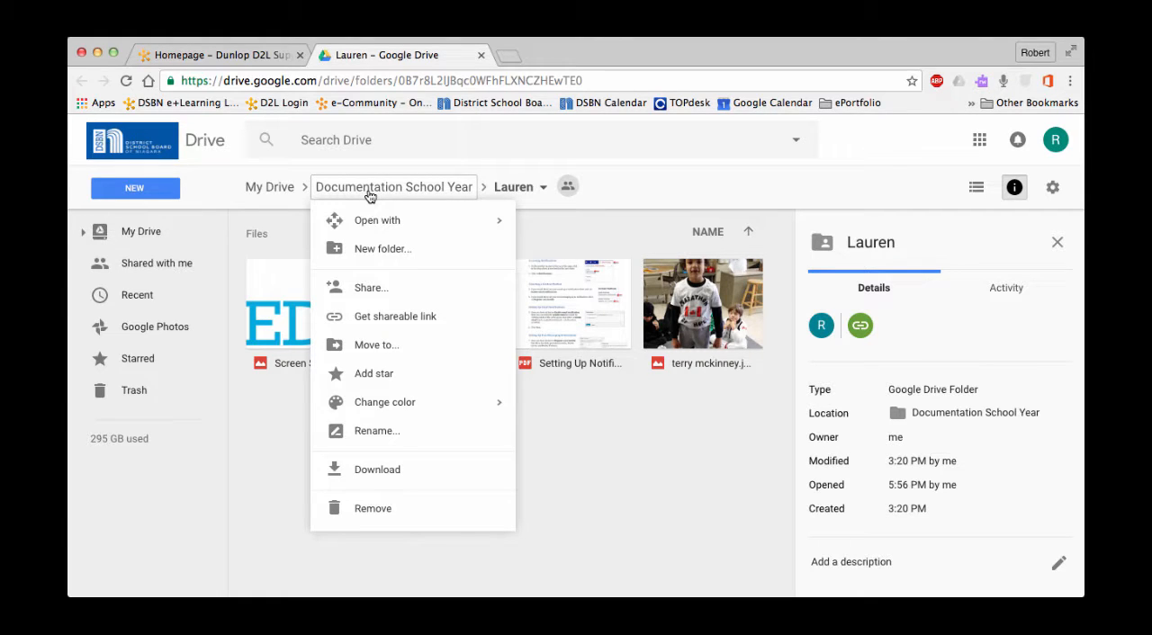
pyautogui.click(369, 196)
pyautogui.click(369, 196)
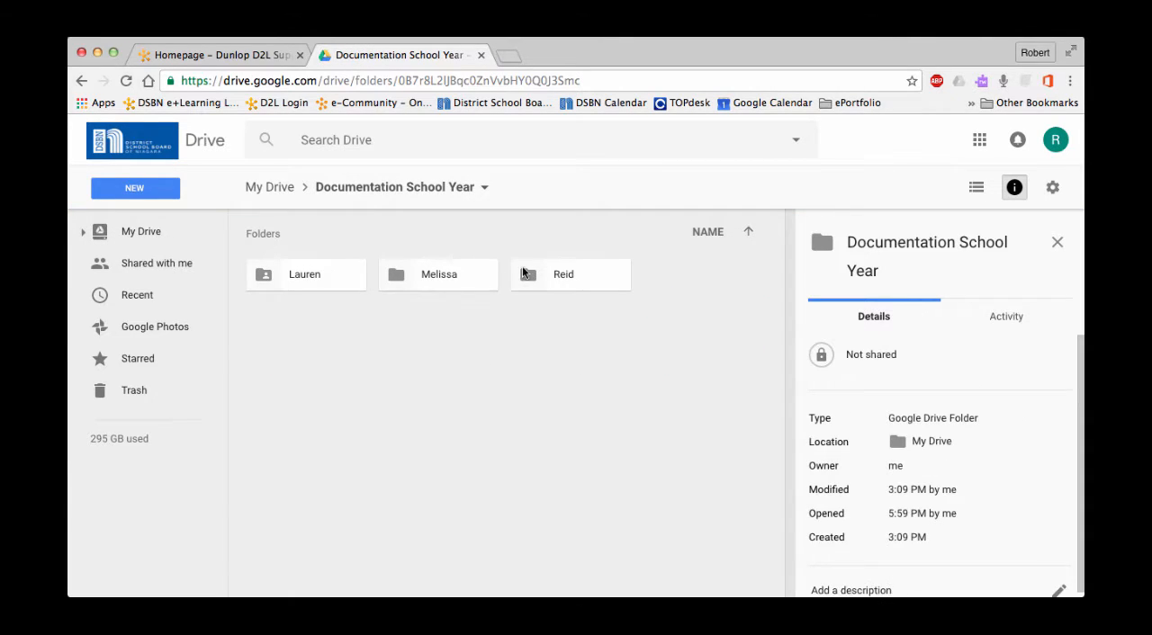
# - Share the third student's folder by link so that anyone with the link can view without signing in, and copy the link
pyautogui.rightClick(561, 278)
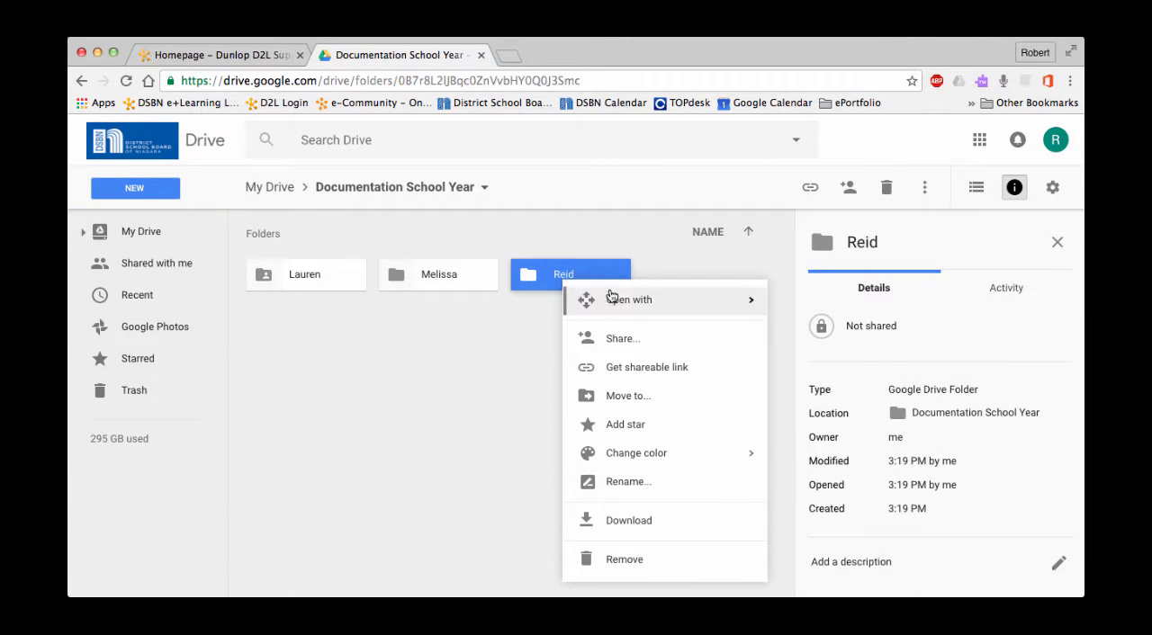
pyautogui.click(618, 342)
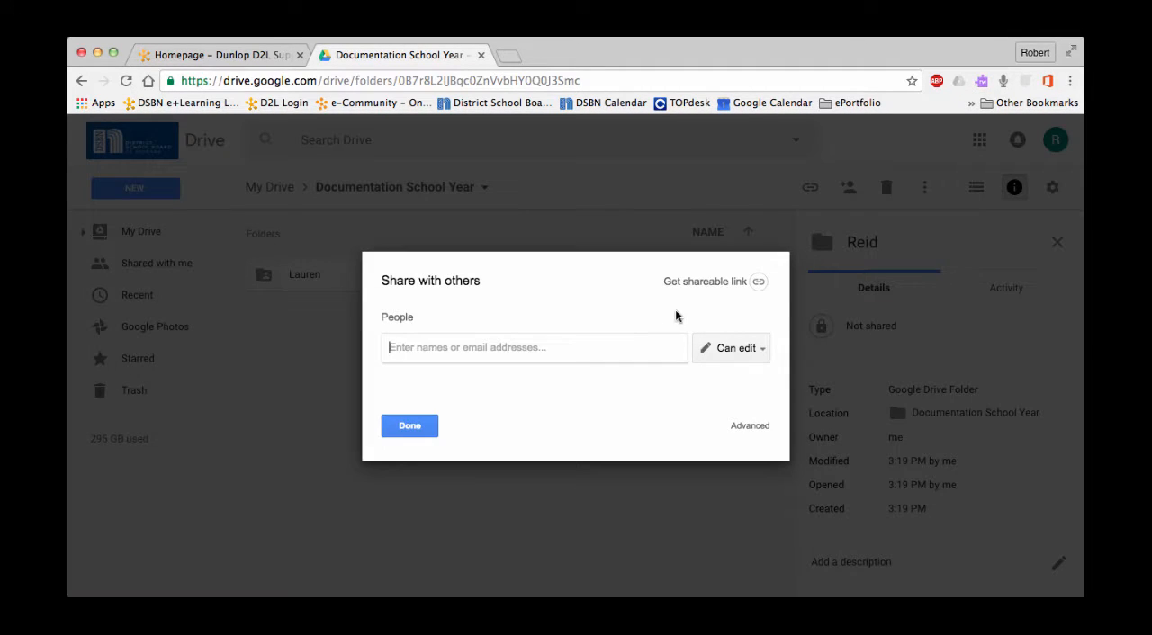
pyautogui.click(733, 283)
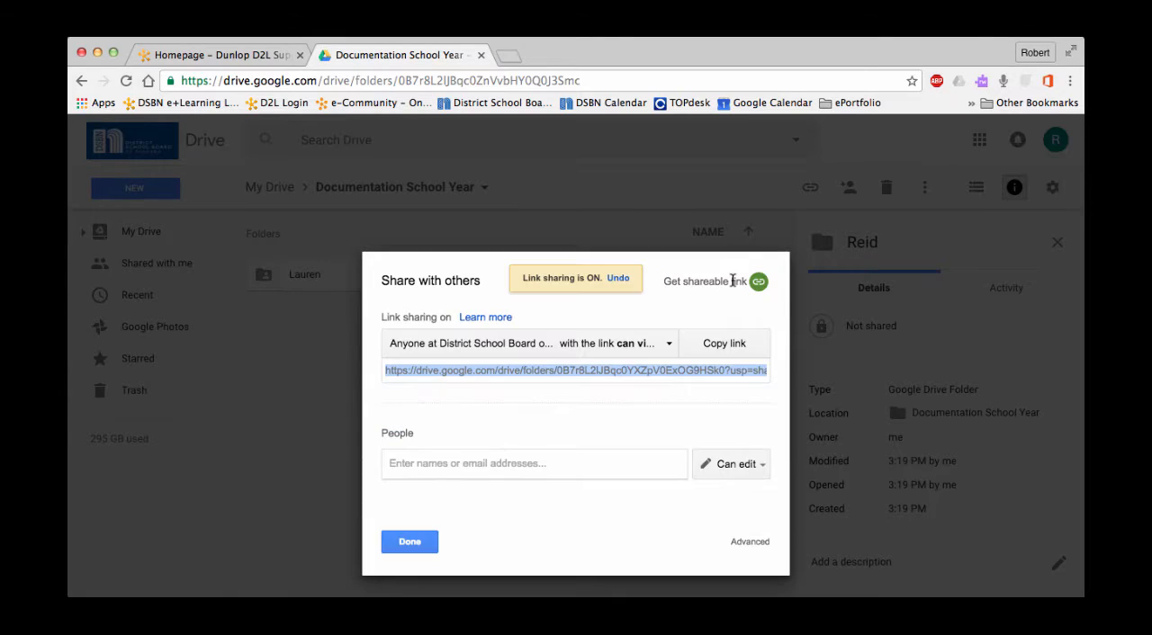
pyautogui.click(669, 345)
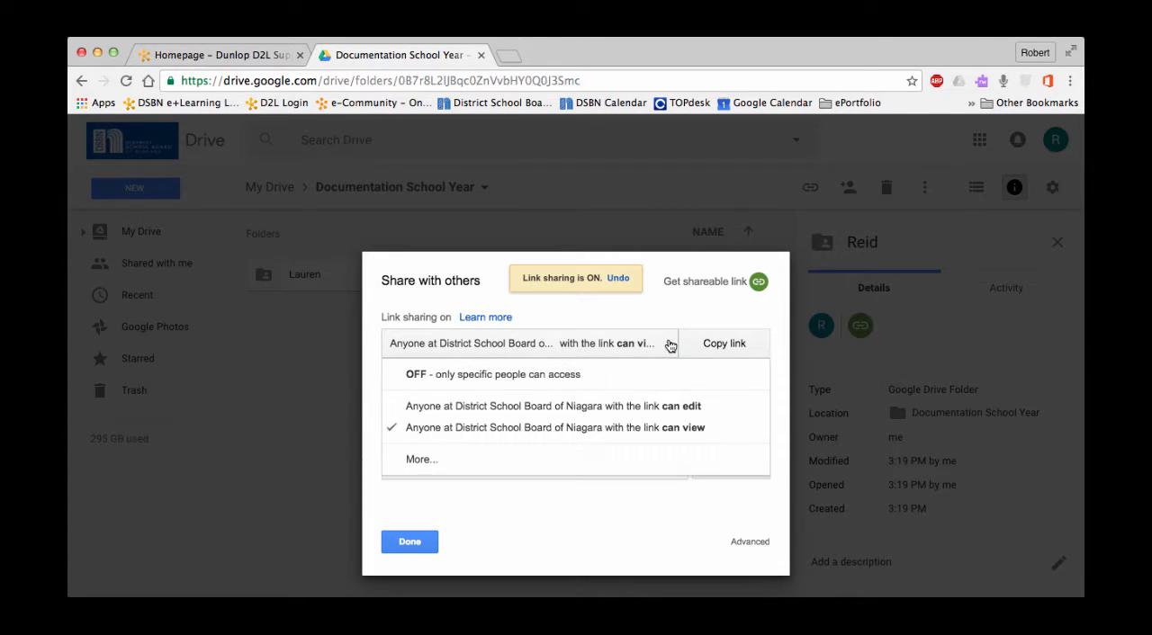
pyautogui.click(418, 460)
pyautogui.click(405, 278)
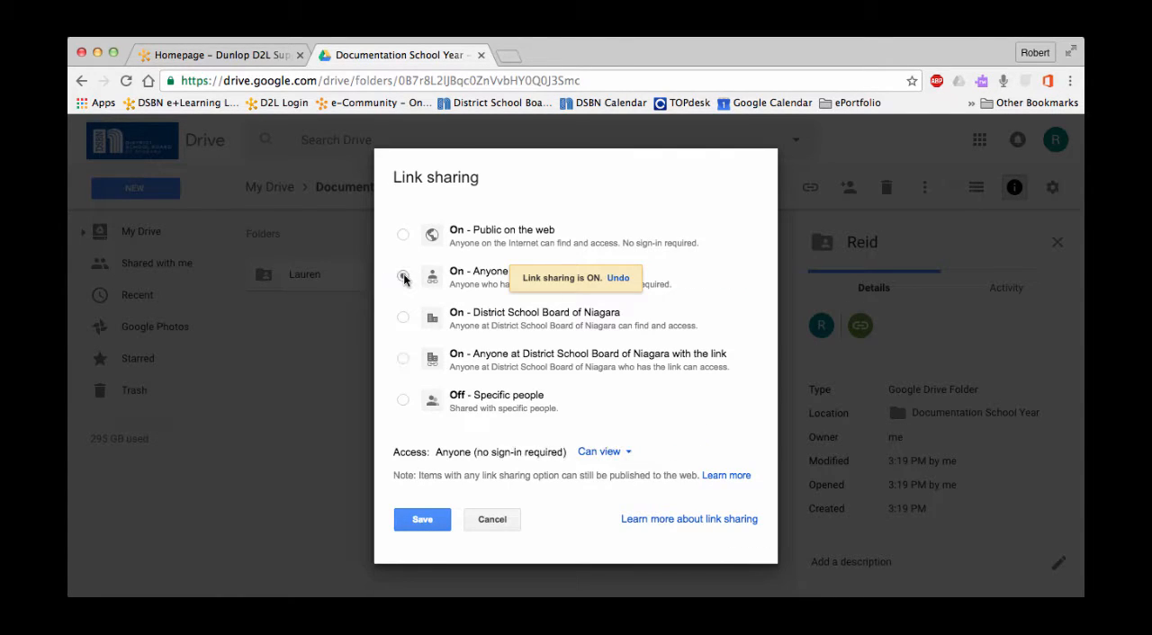
pyautogui.click(408, 519)
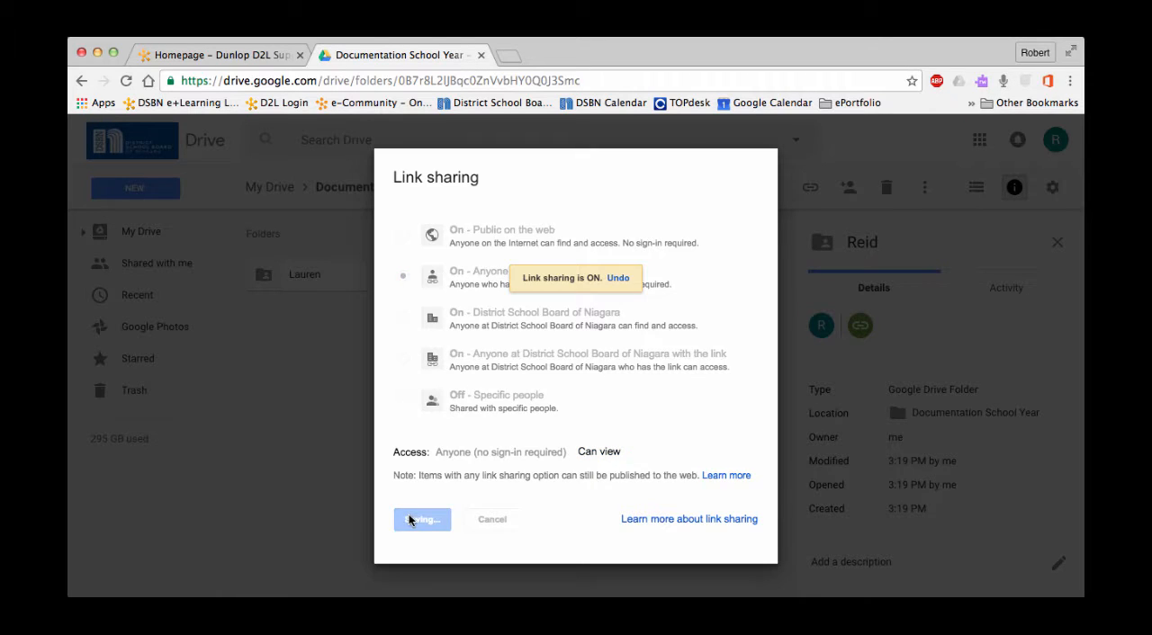
pyautogui.click(721, 291)
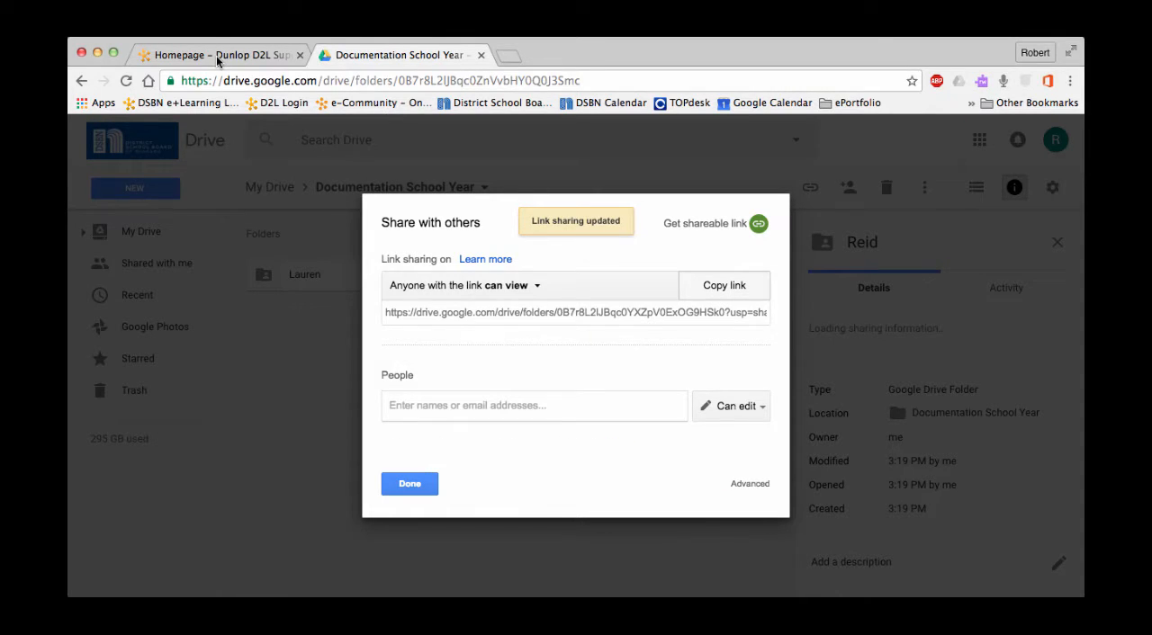
# - Switch to D2L, open the Classlist, and impersonate the student whose folder link was just copied
pyautogui.click(218, 57)
pyautogui.click(870, 228)
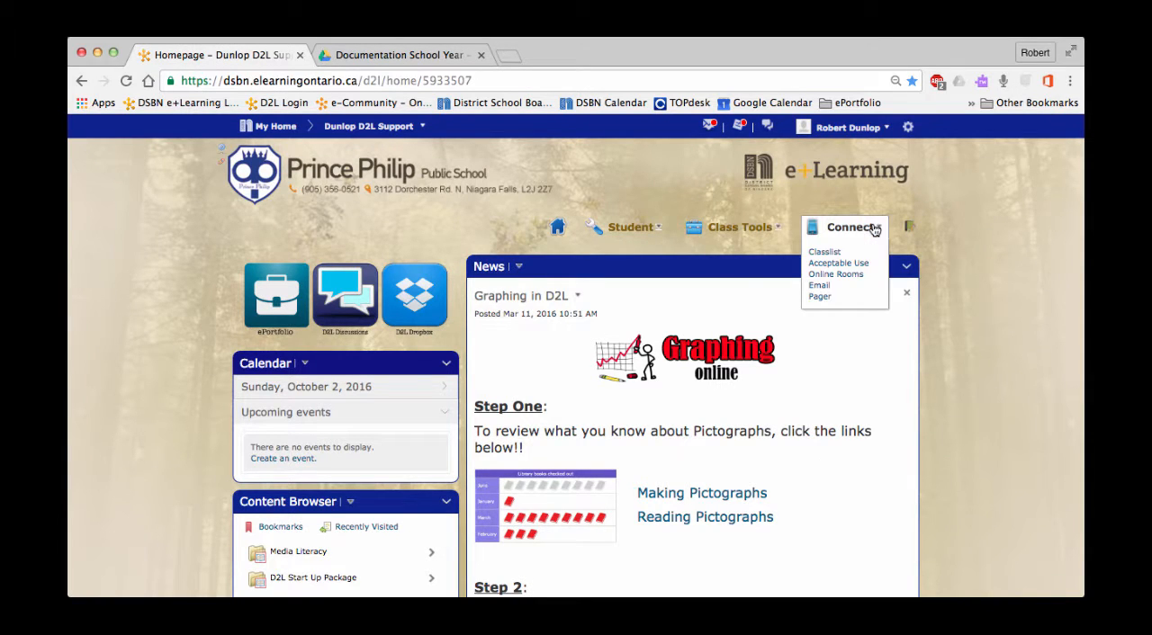
pyautogui.click(827, 253)
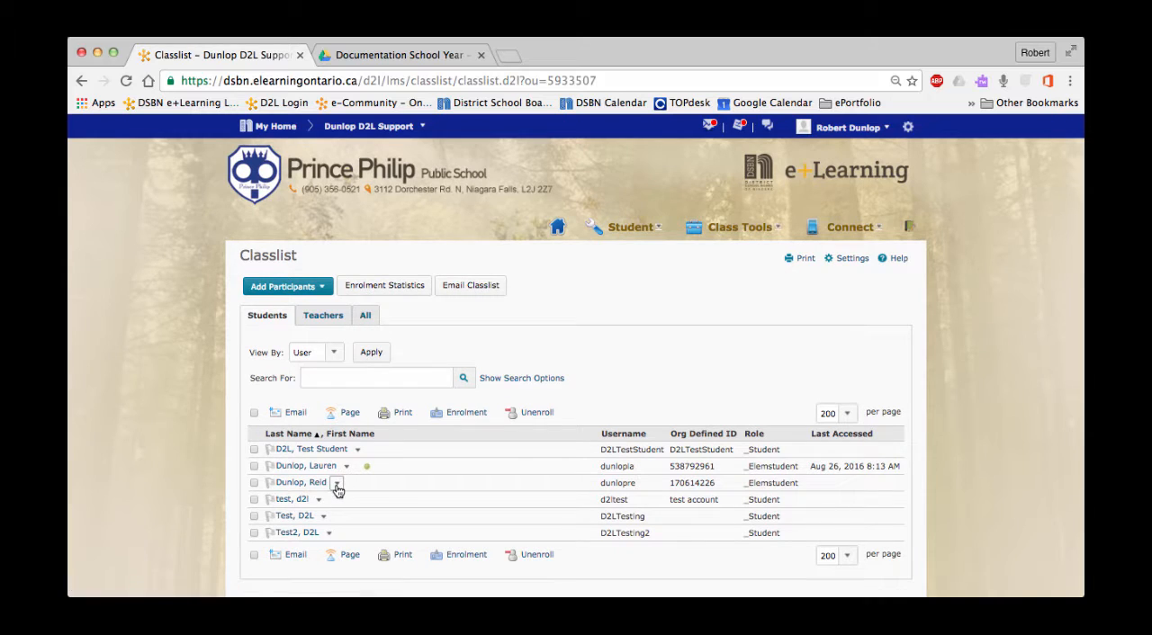
pyautogui.click(337, 483)
pyautogui.click(396, 347)
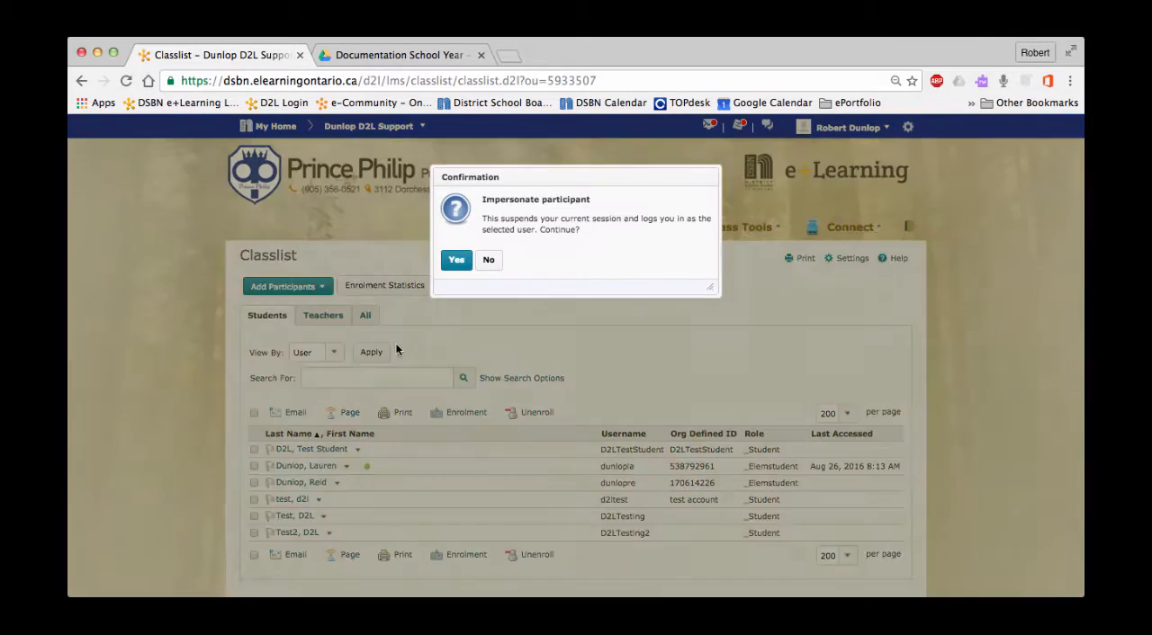
pyautogui.click(454, 262)
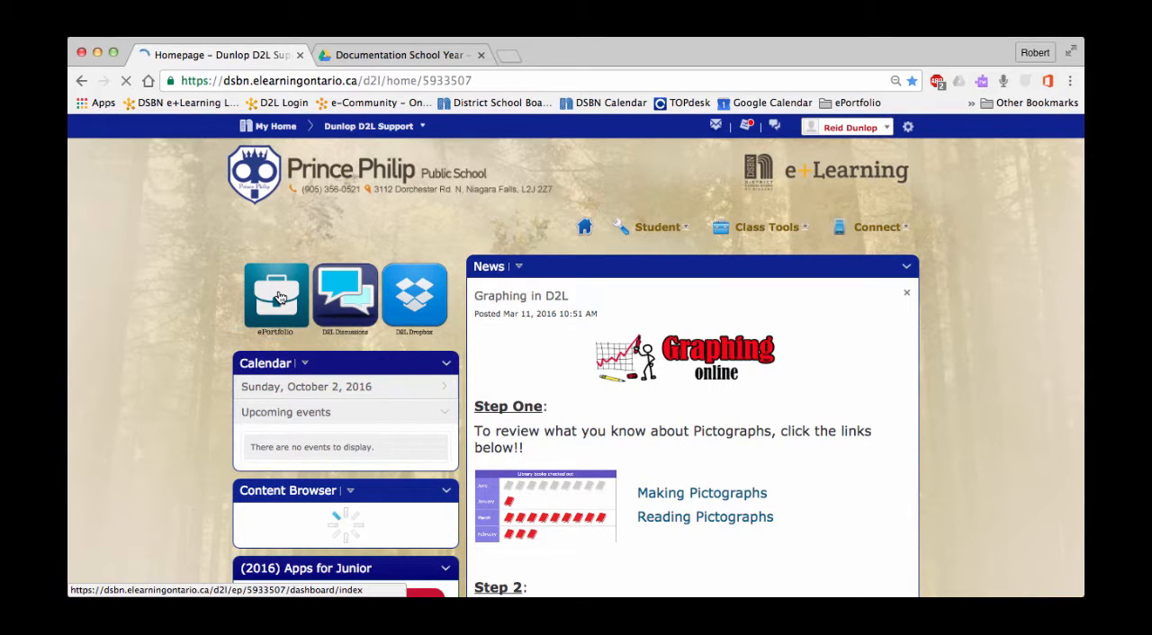
# - In this student's ePortfolio items, add a link artifact and replace its default URL with the copied folder link
pyautogui.click(278, 290)
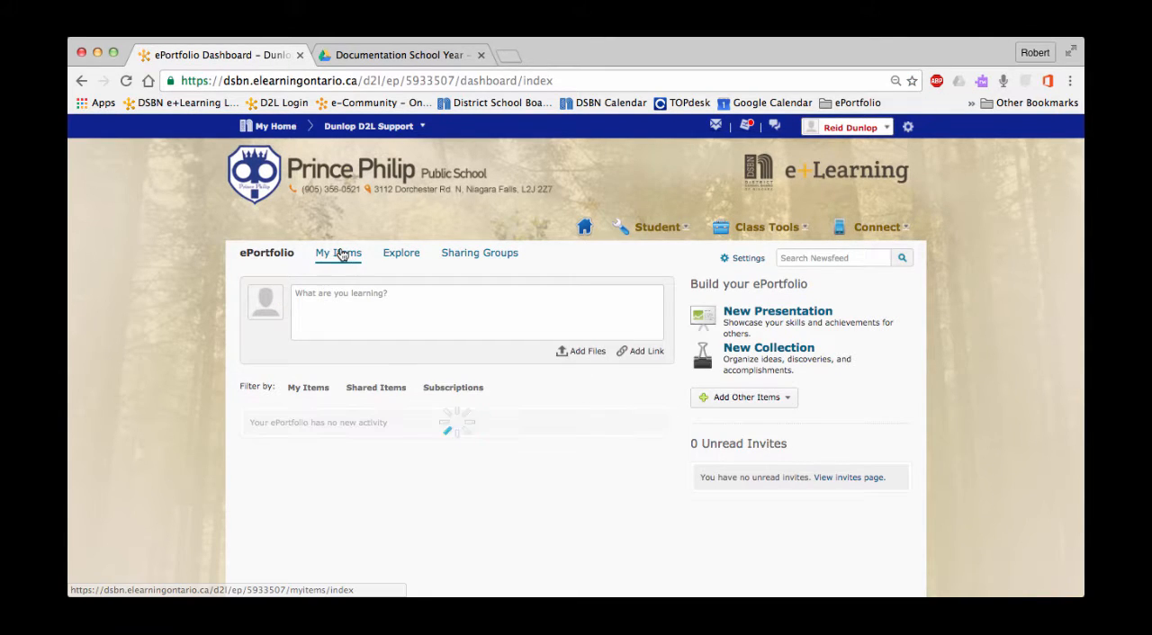
pyautogui.click(341, 256)
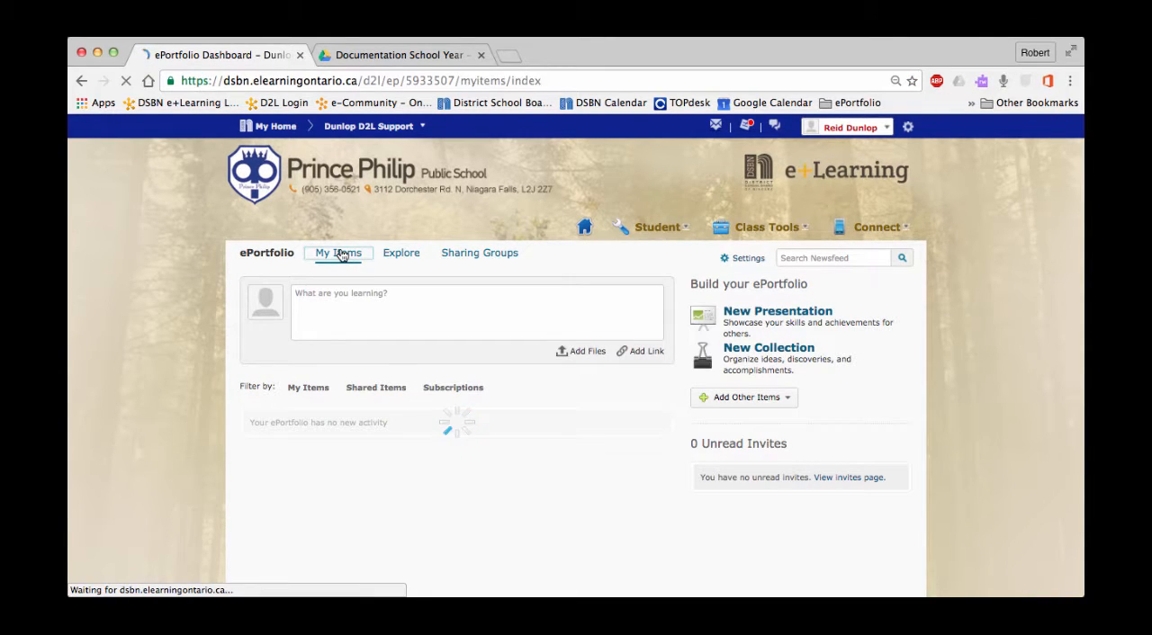
pyautogui.click(286, 288)
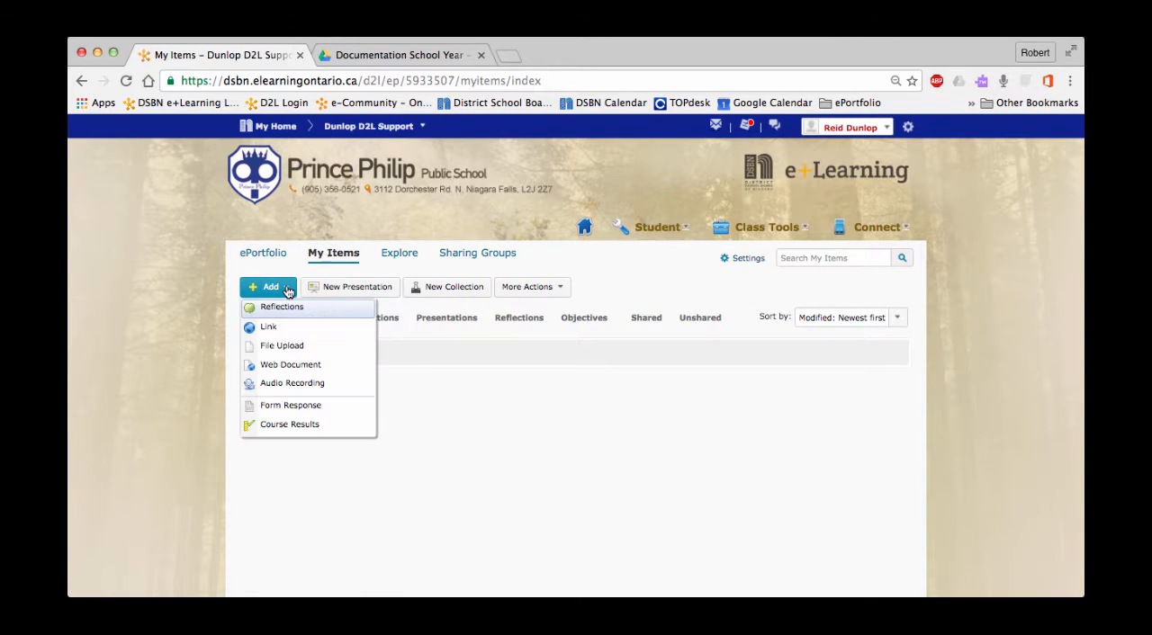
pyautogui.click(273, 327)
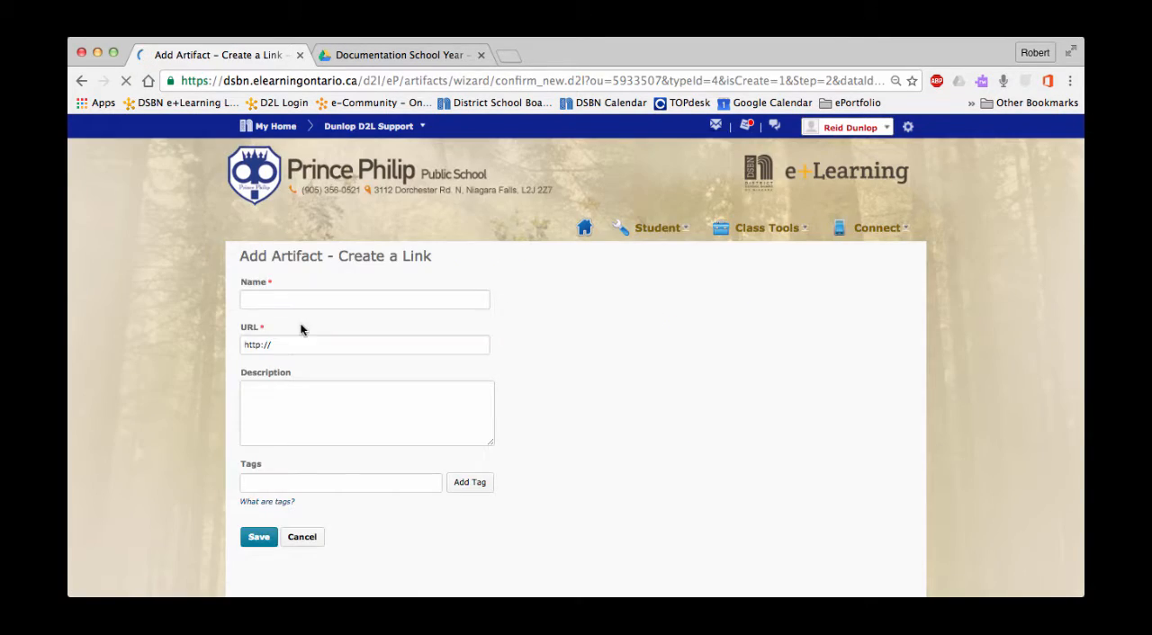
pyautogui.click(300, 345)
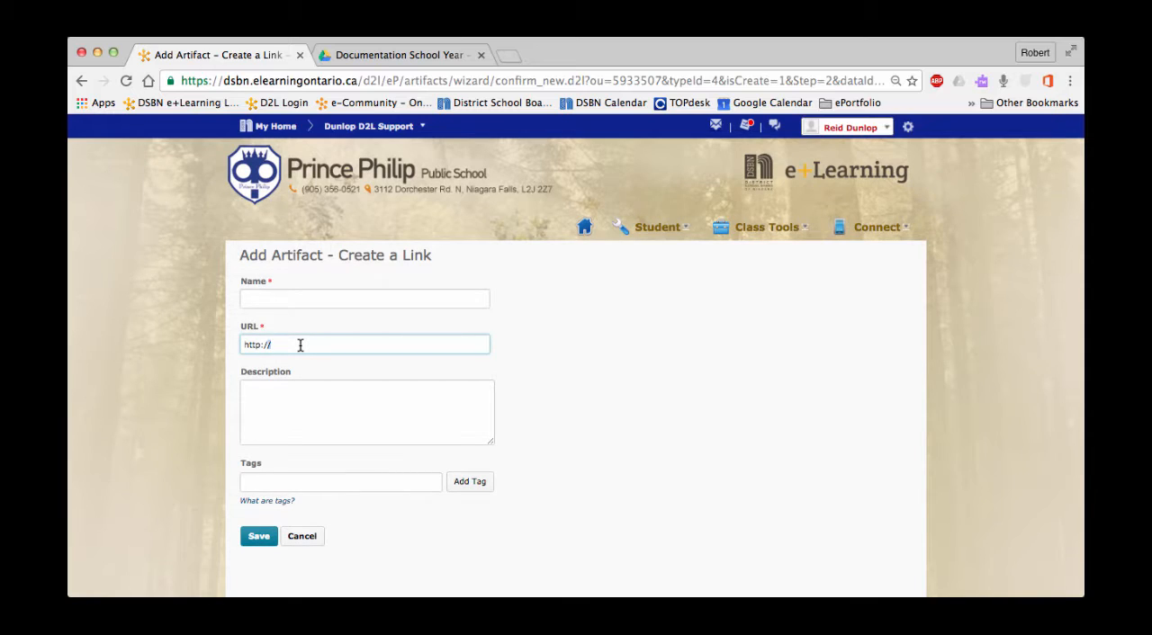
pyautogui.press('super+a')
pyautogui.rightClick(299, 344)
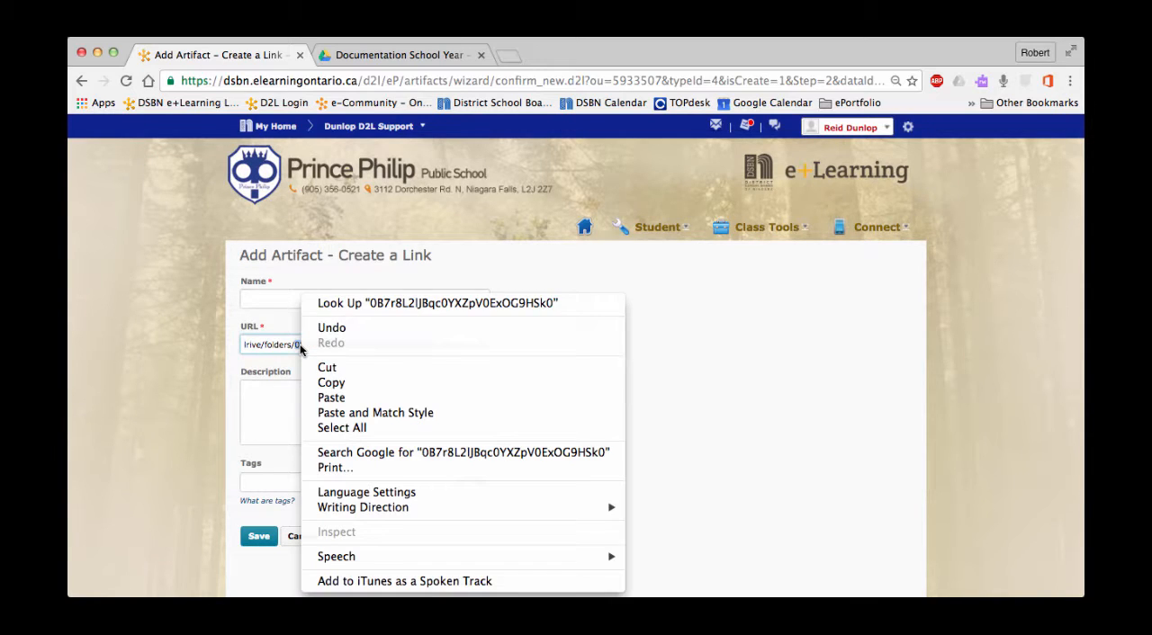
pyautogui.click(268, 307)
# - Name the artifact with this student's first name in the possessive plus "Portfolio", and save and close it
pyautogui.click(268, 296)
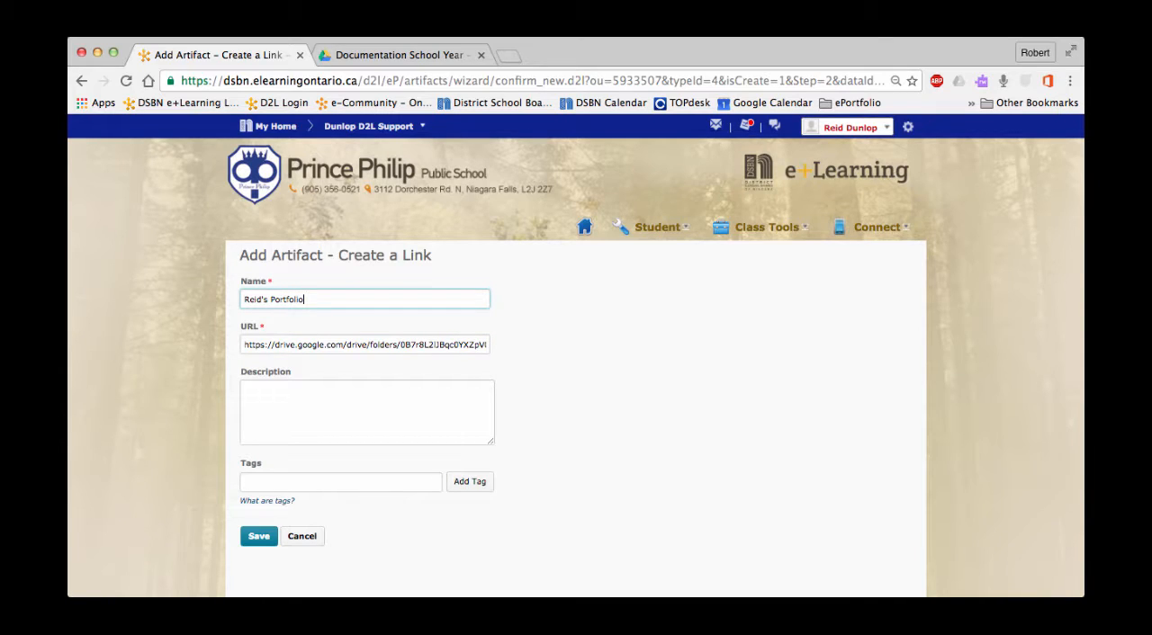
pyautogui.click(250, 537)
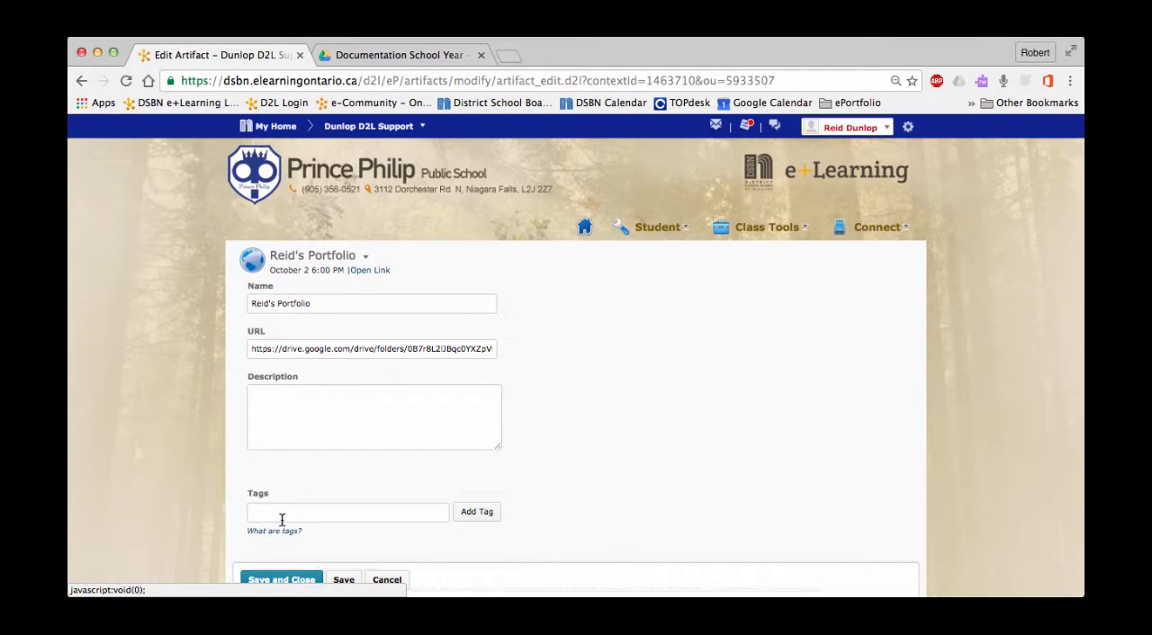
pyautogui.scroll(-2, 282, 515)
pyautogui.click(274, 579)
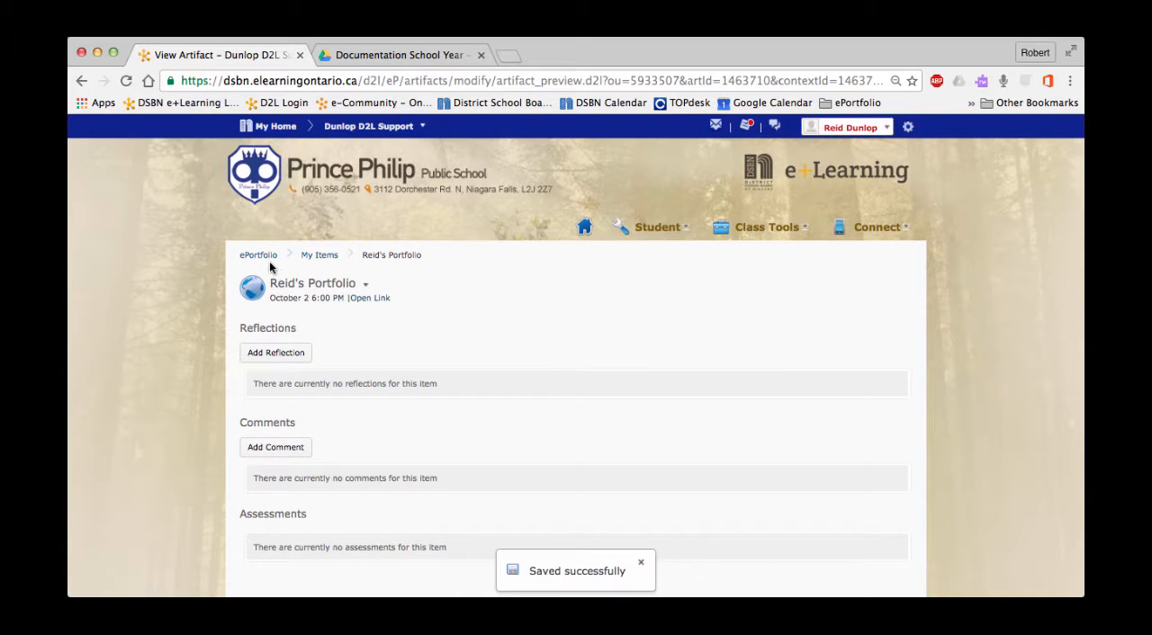
# - Return to the ePortfolio dashboard and open the new portfolio link to check that it leads to the shared Drive folder
pyautogui.click(259, 256)
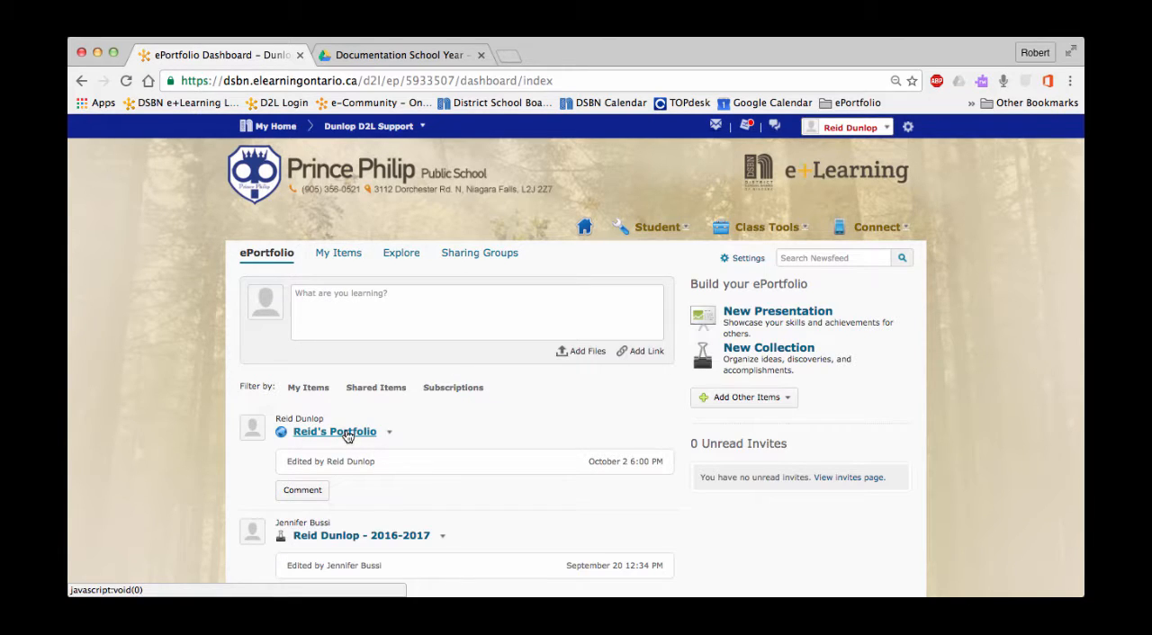
pyautogui.click(347, 436)
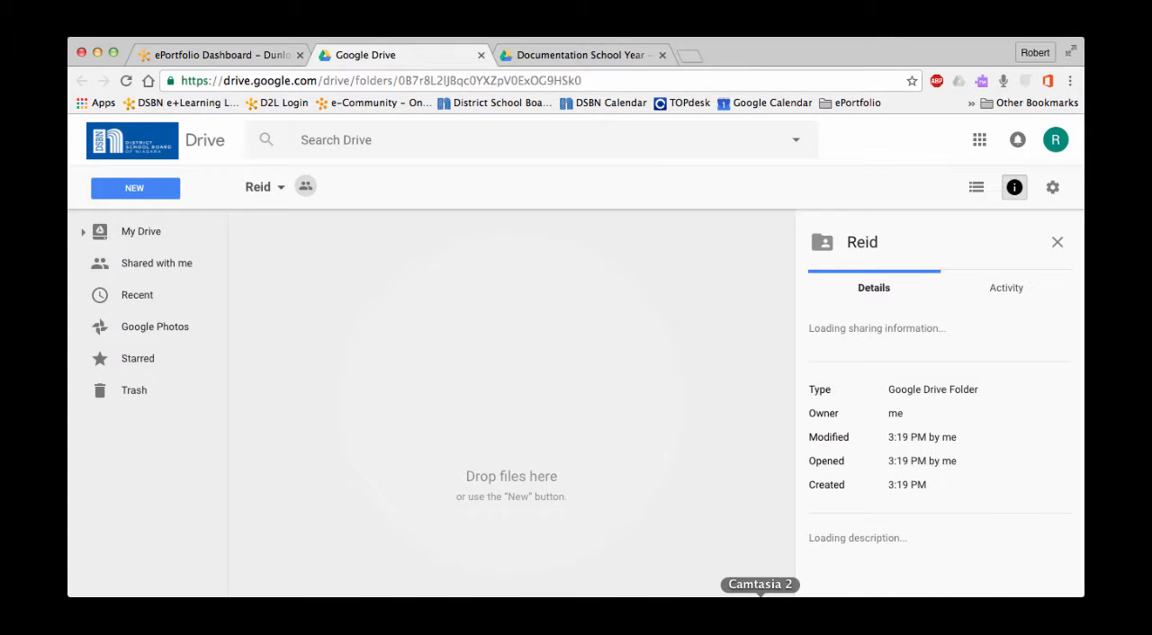